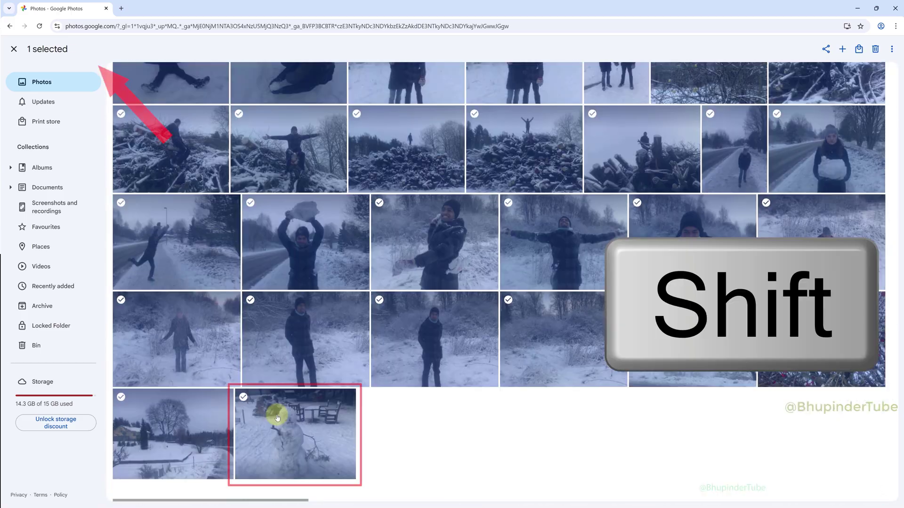
Step: Extend the Google Photos selection to the last photo, selecting all 6278 photos
left_click(277, 417, "shift")
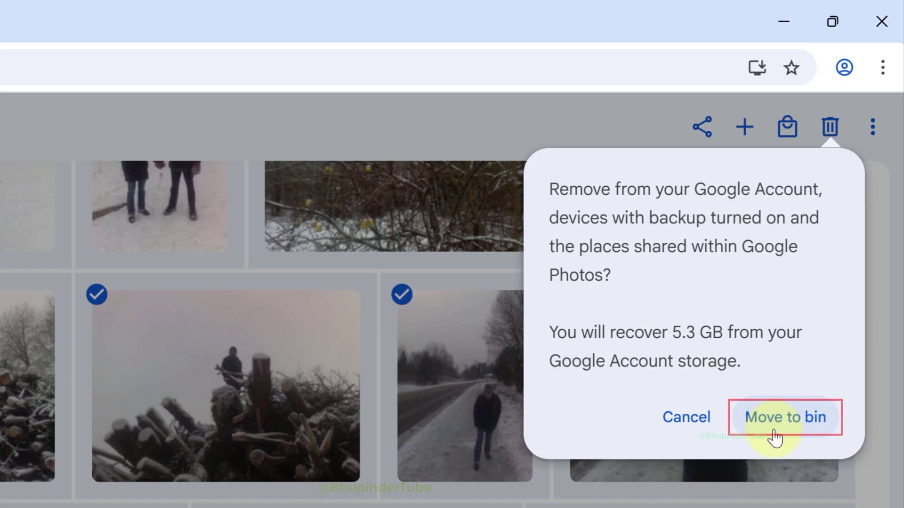
Step: Confirm moving the selected photos to the Google Photos bin
left_click(773, 432)
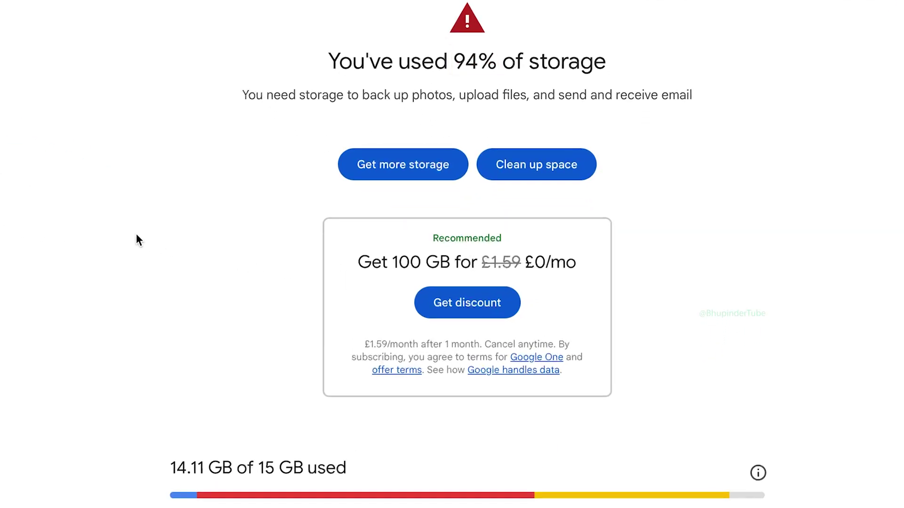
Step: Scroll the Google One Storage page down to the Storage details breakdown
scroll(176, 260, "down", 5)
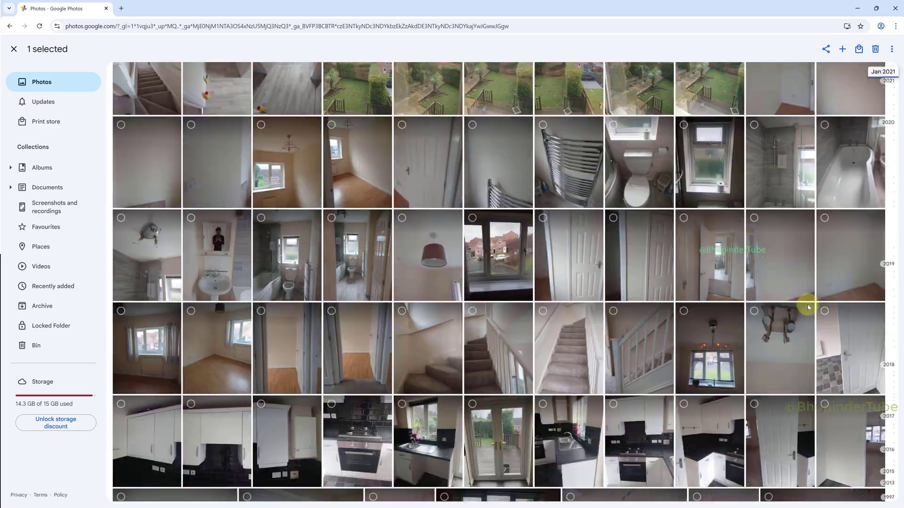
scroll(809, 308, "down", 15)
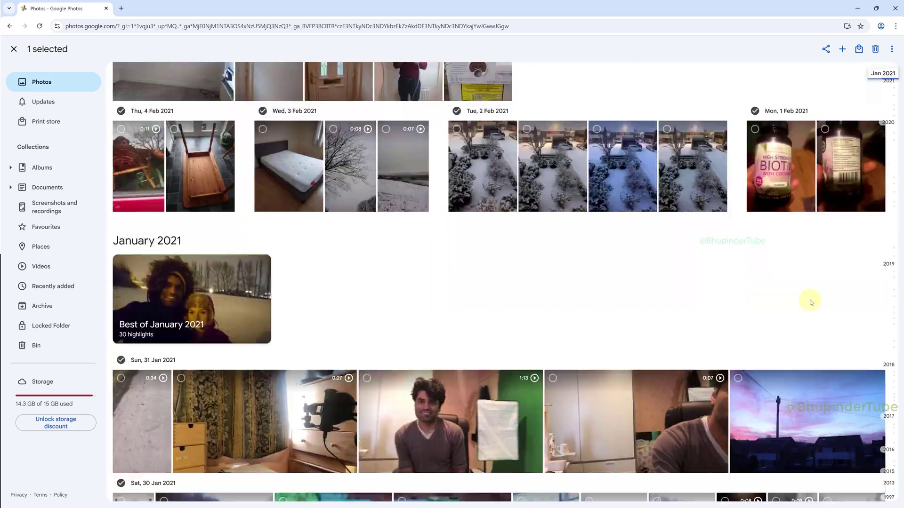
scroll(811, 310, "down", 20)
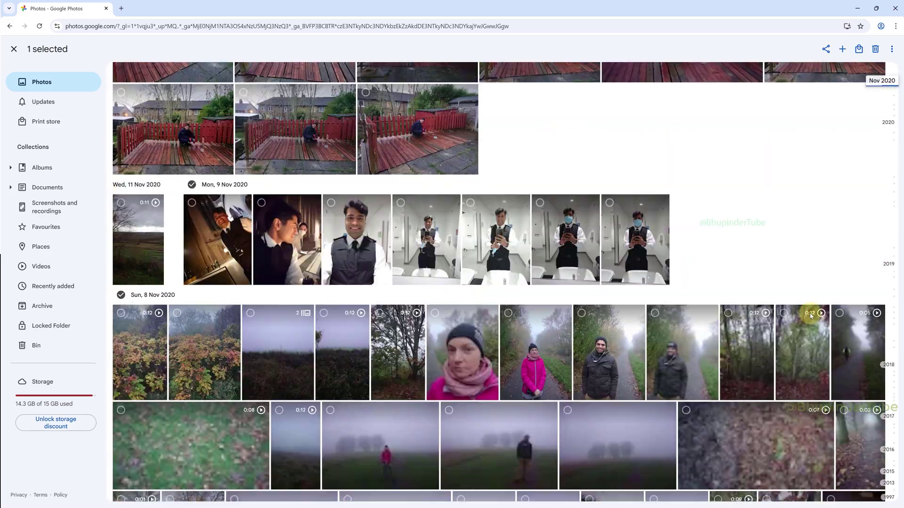
scroll(811, 315, "down", 20)
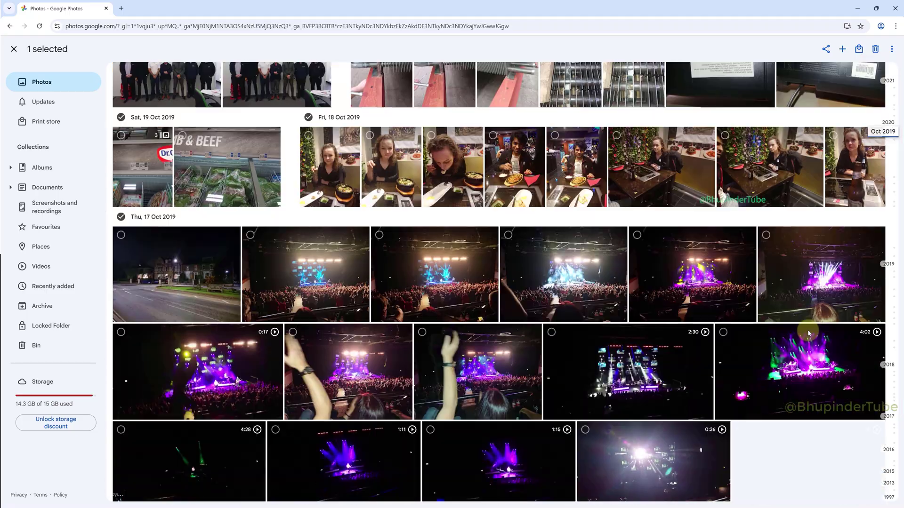
scroll(808, 333, "down", 5)
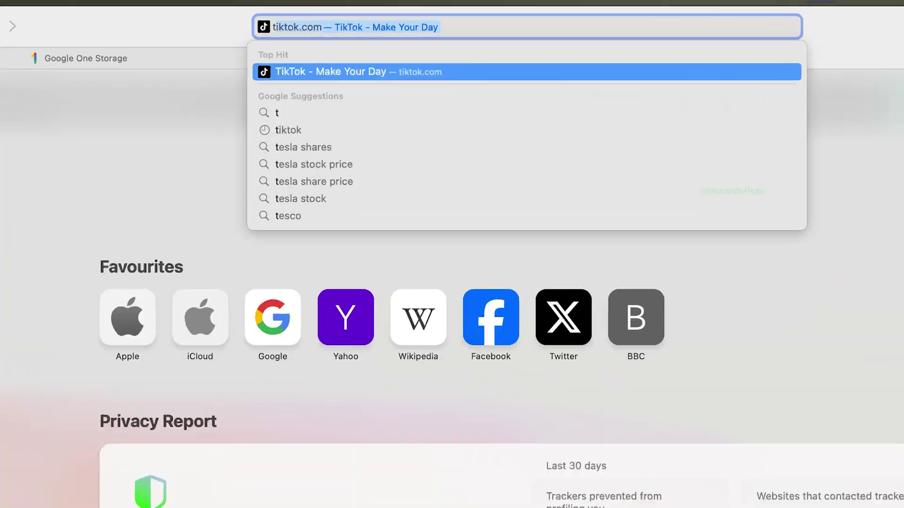
Step: Go to takeout.google.com and deselect all products from the export
type("ak")
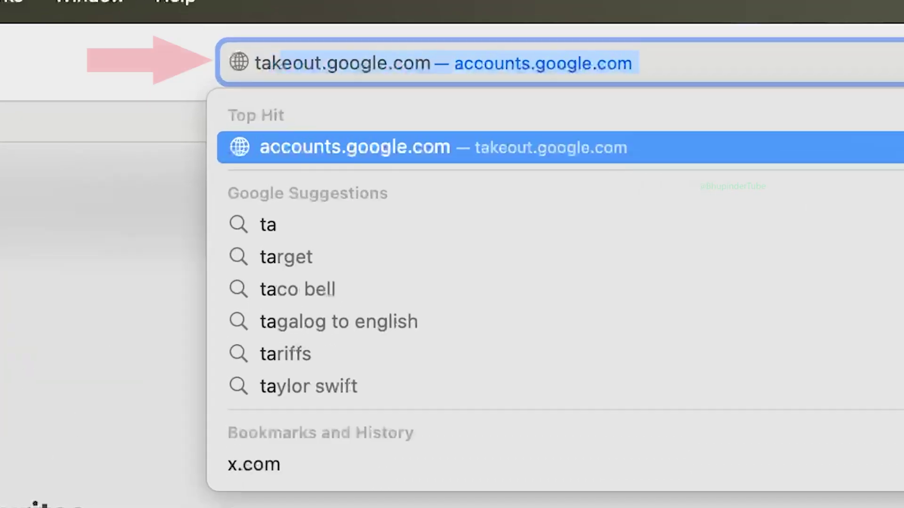
type("e")
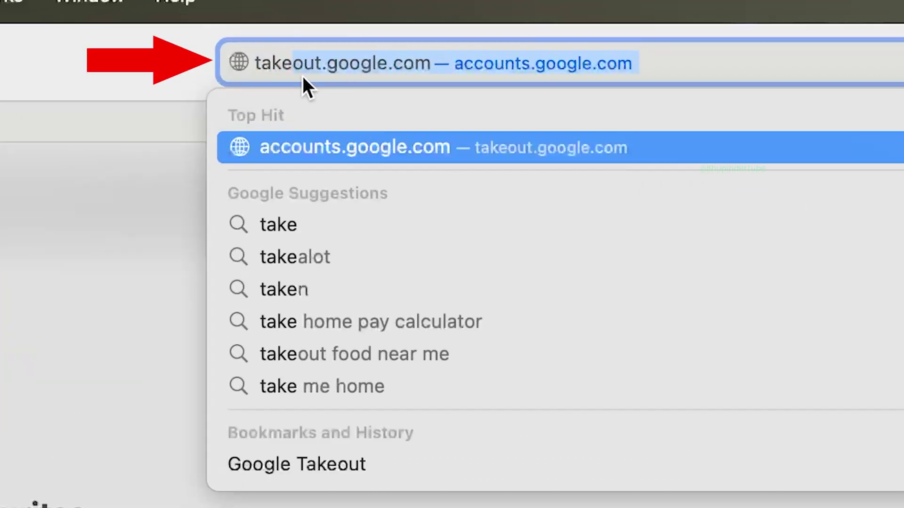
key("Return")
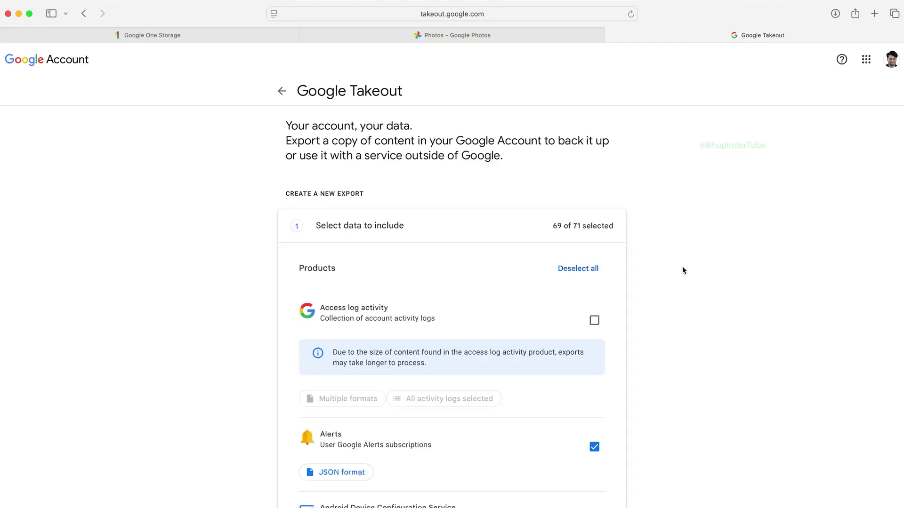
scroll(683, 278, "down", 15)
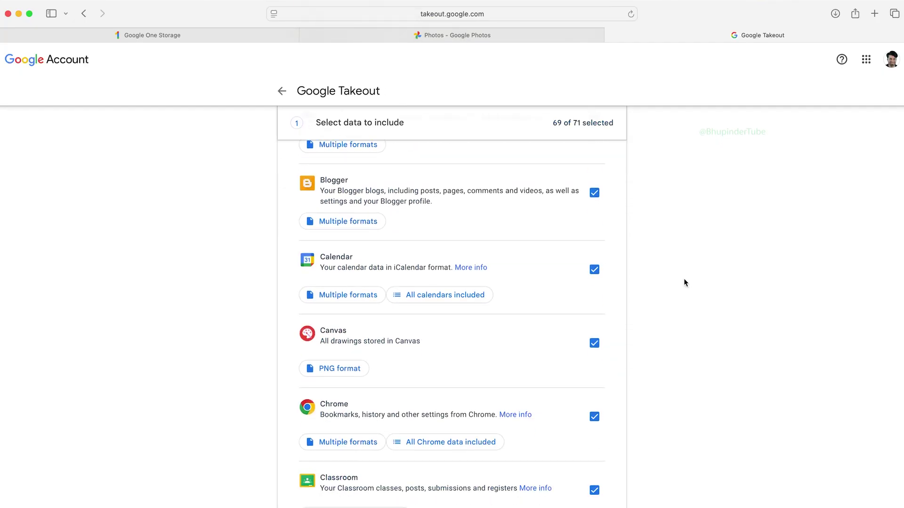
scroll(685, 282, "down", 5)
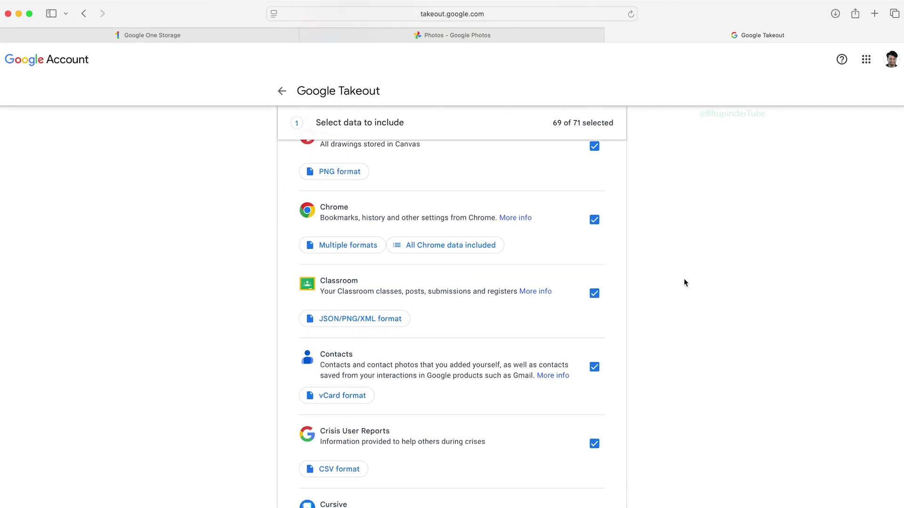
scroll(684, 278, "up", 20)
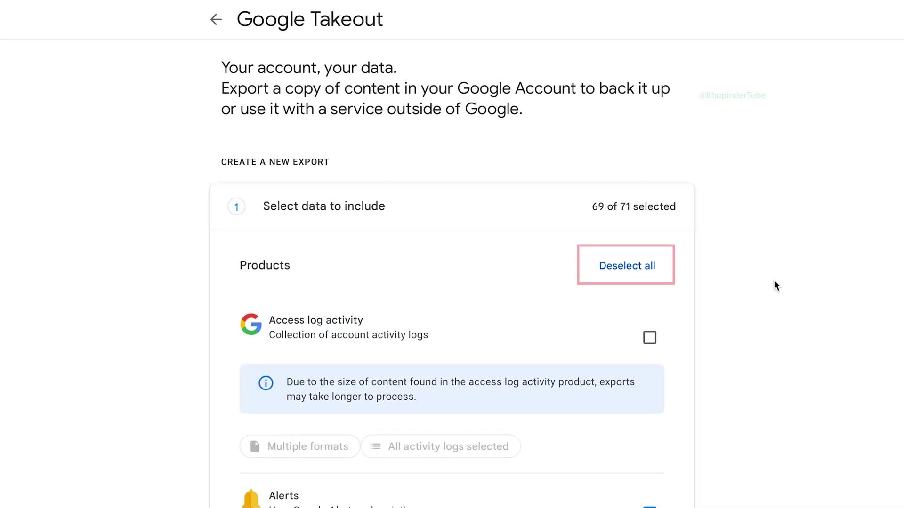
left_click(612, 269)
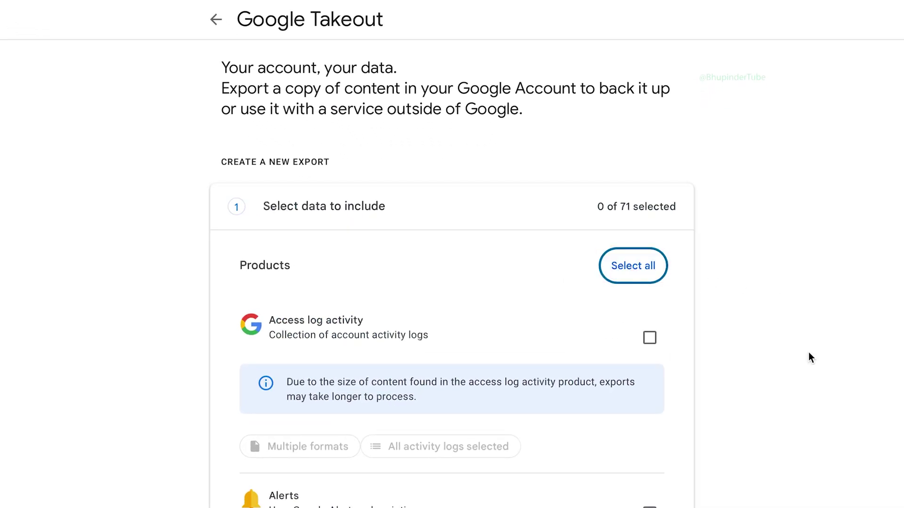
Step: Tick Google Photos as the only product to export
scroll(809, 358, "down", 4)
scroll(809, 356, "down", 20)
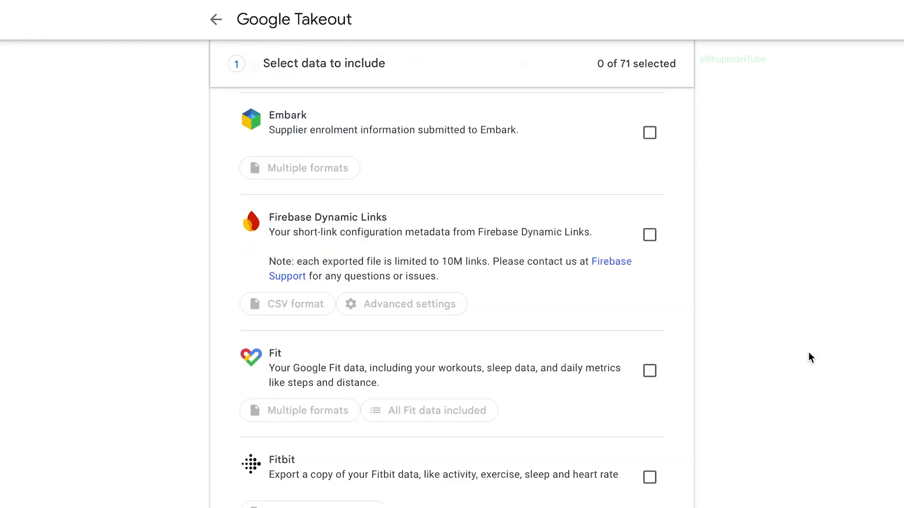
scroll(808, 352, "down", 20)
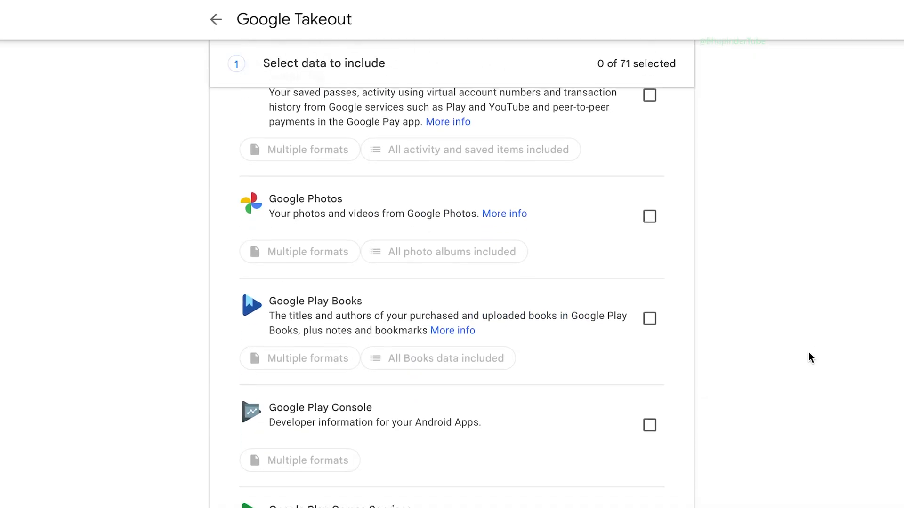
left_click(649, 214)
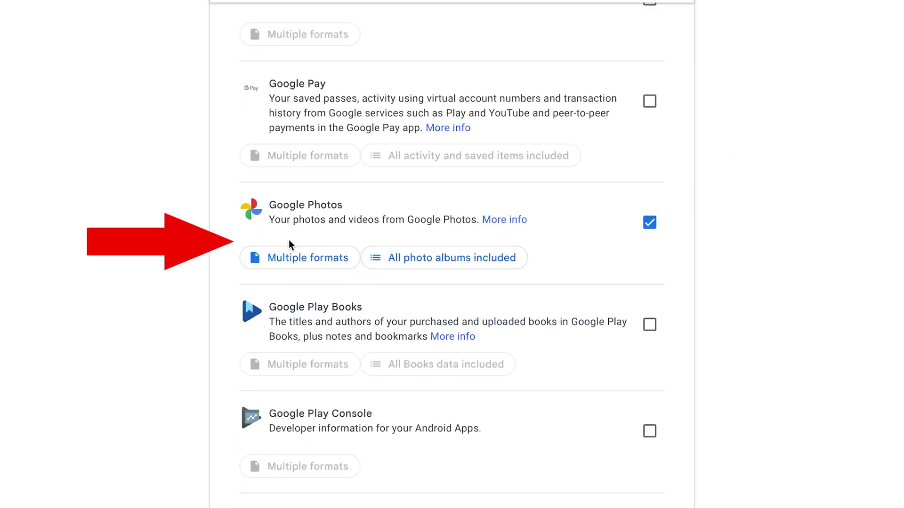
Step: Accept the Google Photos export formats and keep all photo albums included
left_click(301, 254)
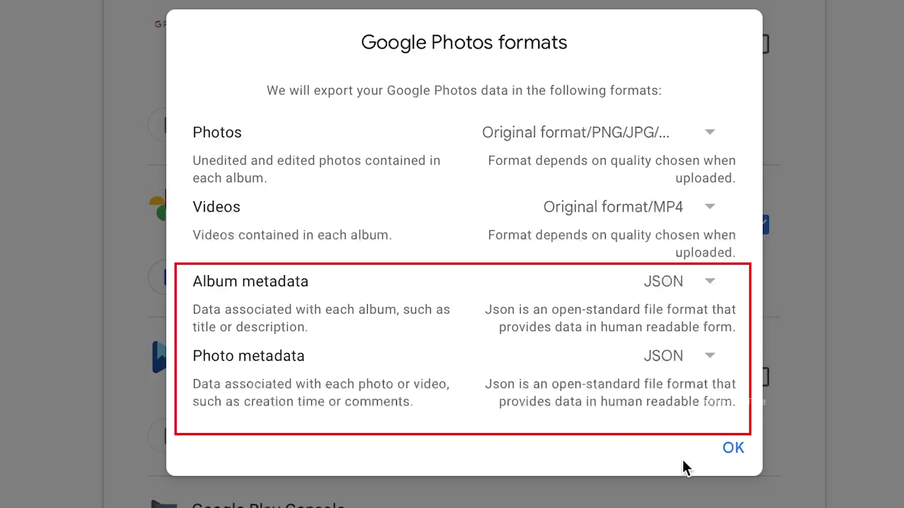
left_click(732, 448)
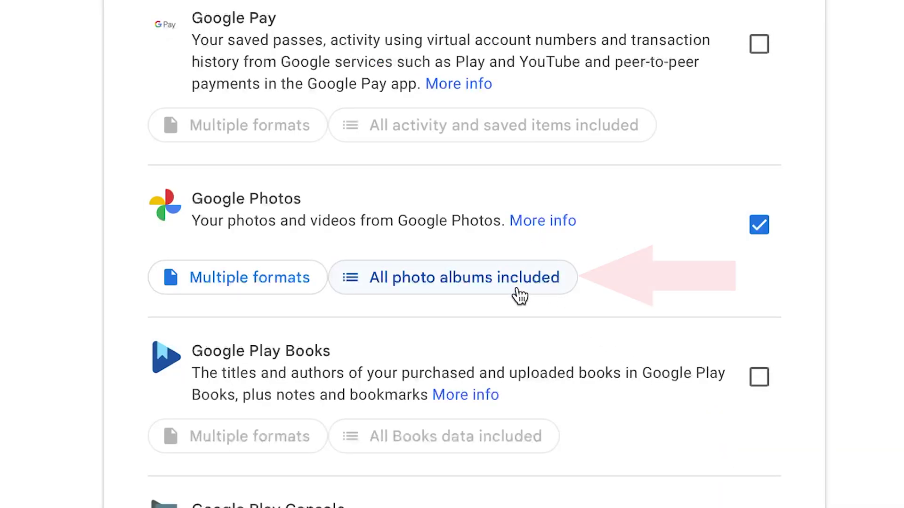
left_click(518, 291)
scroll(510, 286, "down", 10)
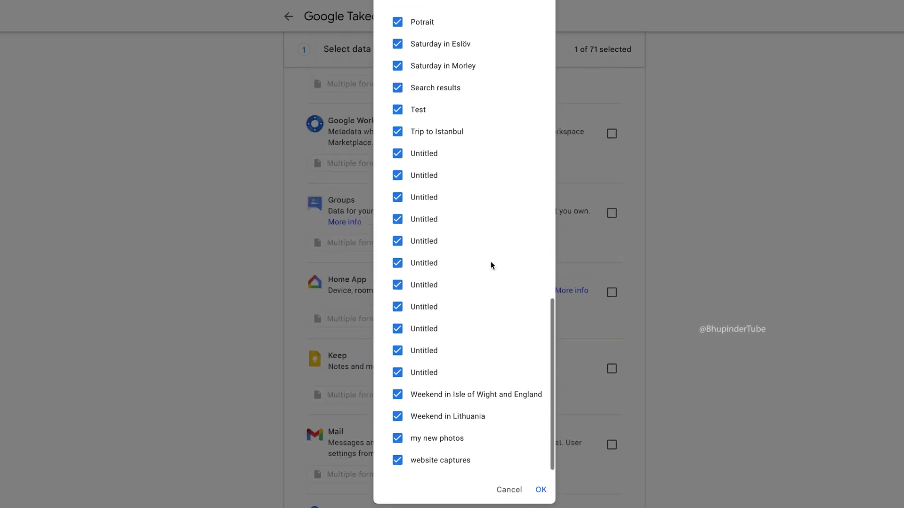
scroll(510, 285, "up", 5)
scroll(491, 261, "up", 10)
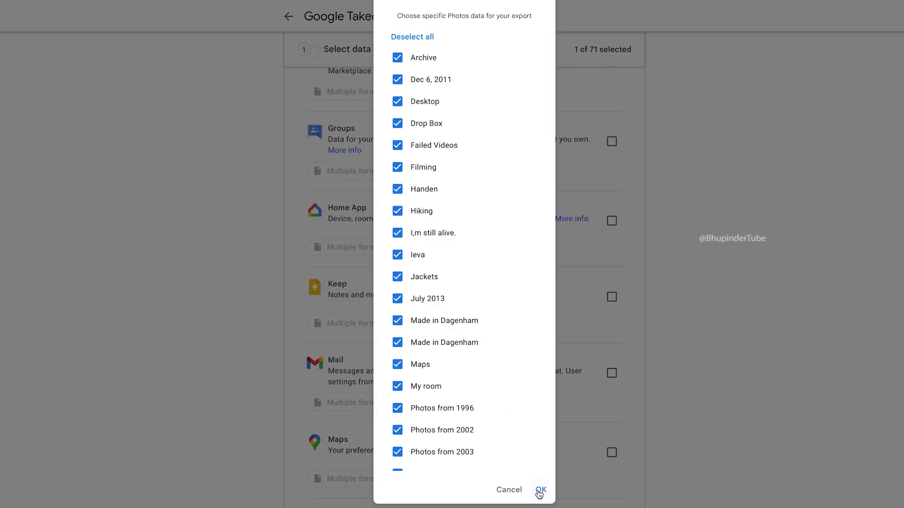
left_click(539, 490)
scroll(605, 323, "down", 20)
Step: Keep the emailed download link as destination and .zip as the file type
scroll(663, 324, "down", 10)
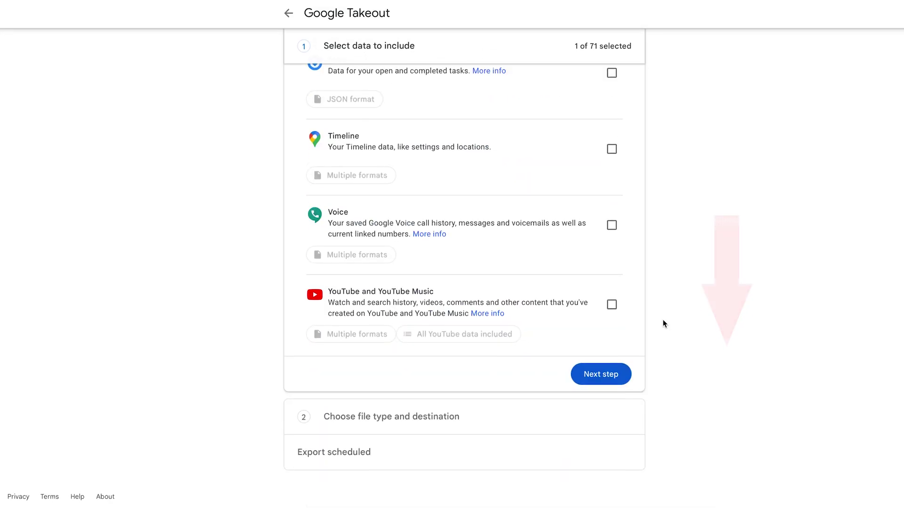
left_click(607, 377)
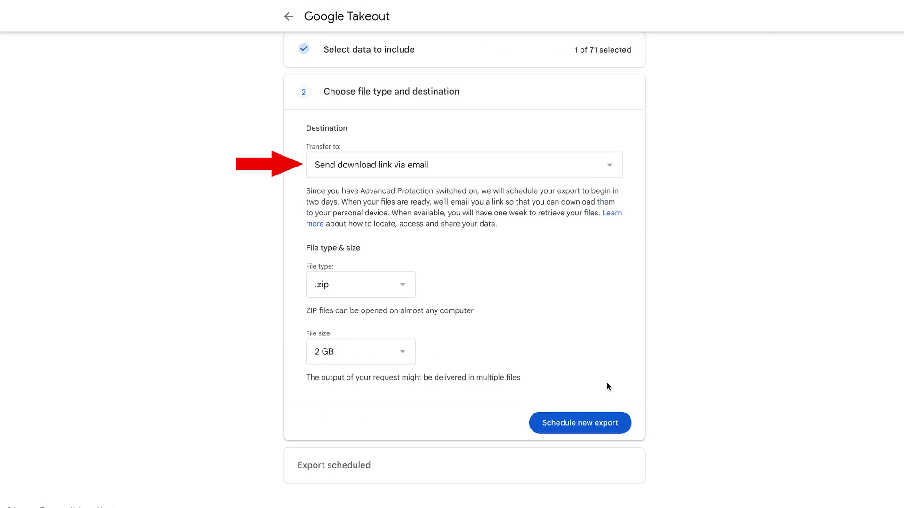
left_click(465, 170)
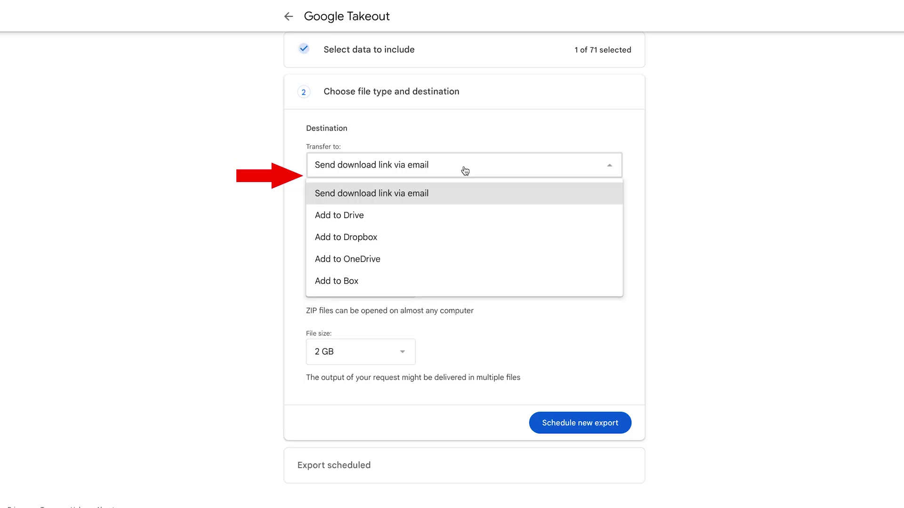
left_click(452, 195)
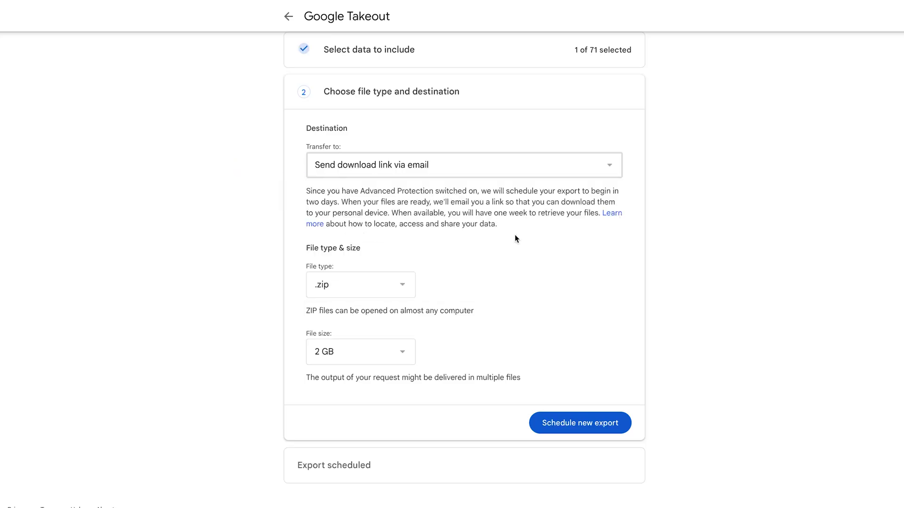
left_click(396, 292)
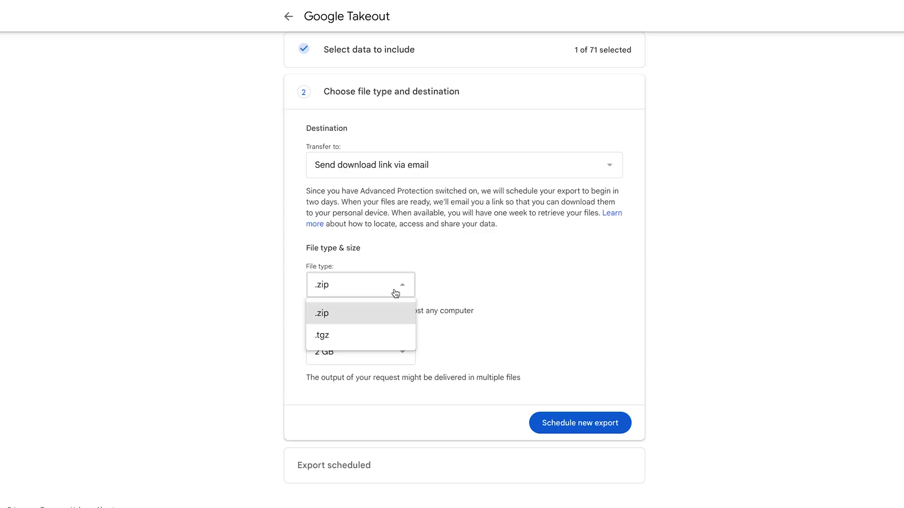
left_click(395, 293)
Step: Set the archive part size to 2 GB and schedule the new export
left_click(405, 365)
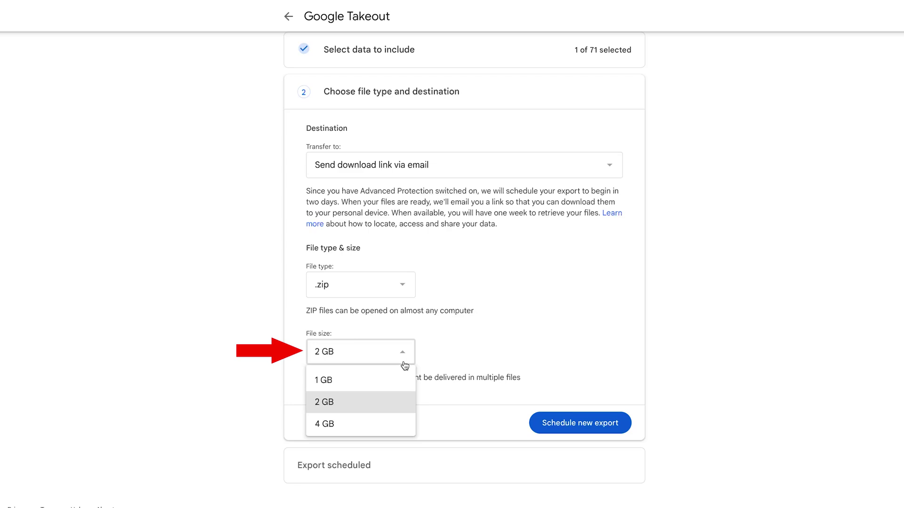
left_click(338, 419)
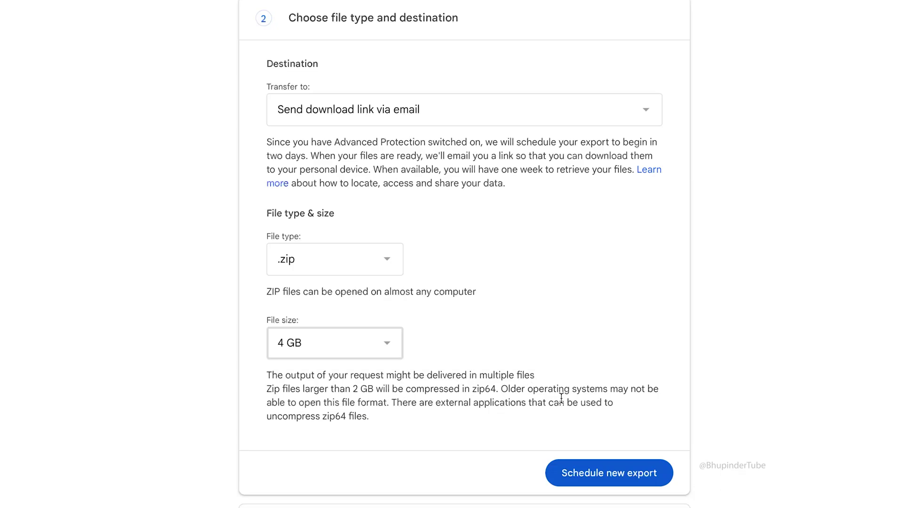
left_click(385, 352)
left_click(316, 405)
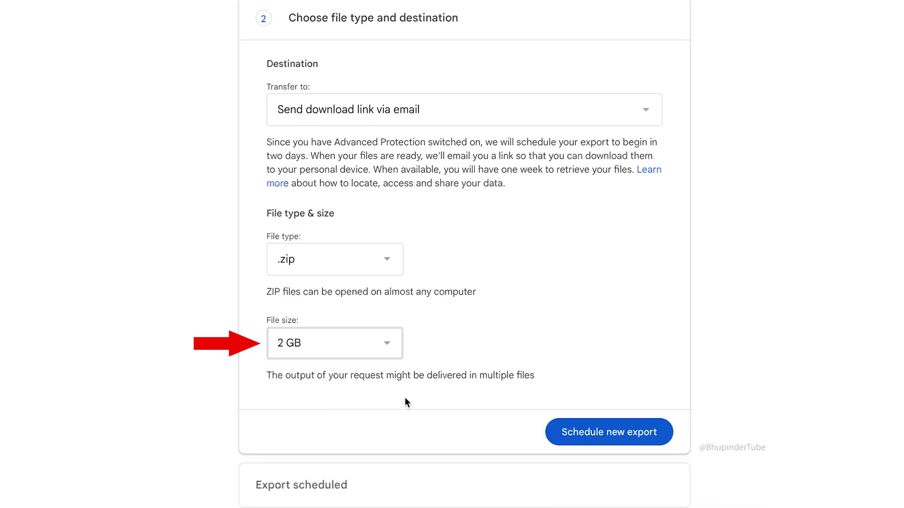
left_click(607, 443)
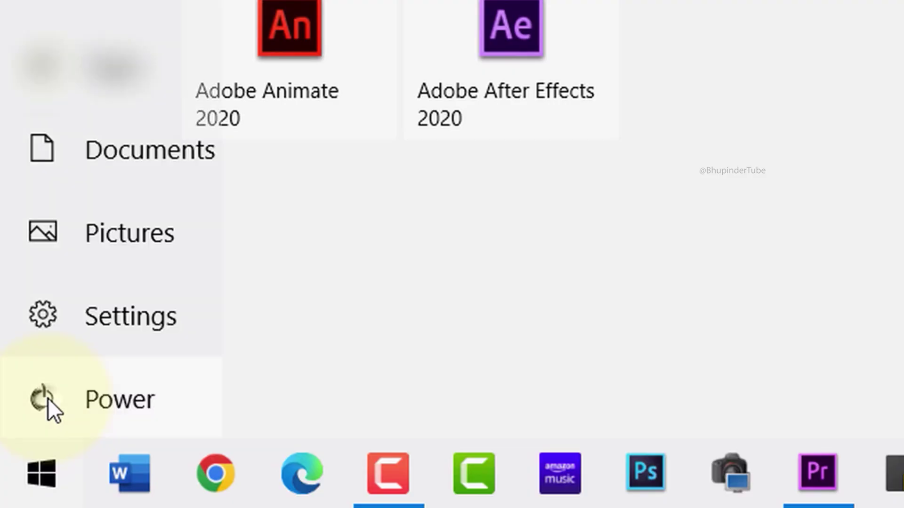
Step: Shut down the computer from the Start menu power options
left_click(47, 398)
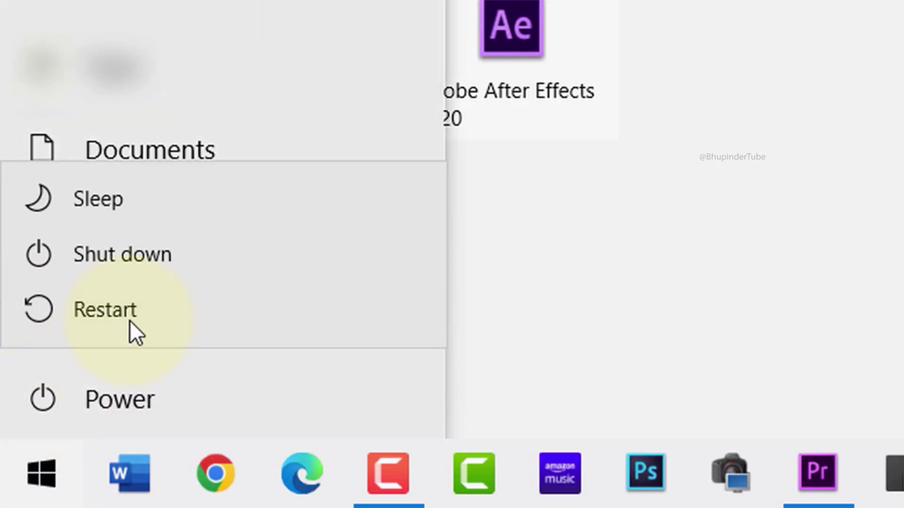
left_click(213, 263)
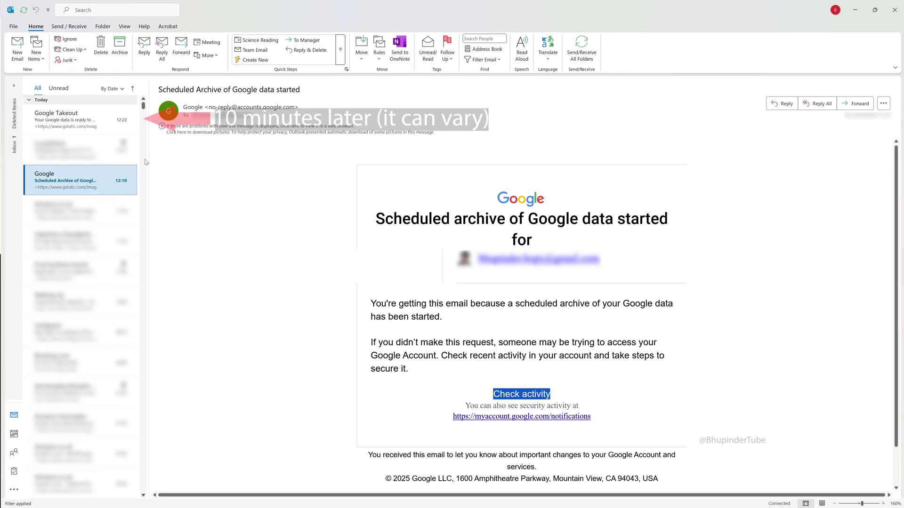
Step: Open the 'Your Google data is ready to download' email and copy the Manage Google Takeout request link
left_click(75, 119)
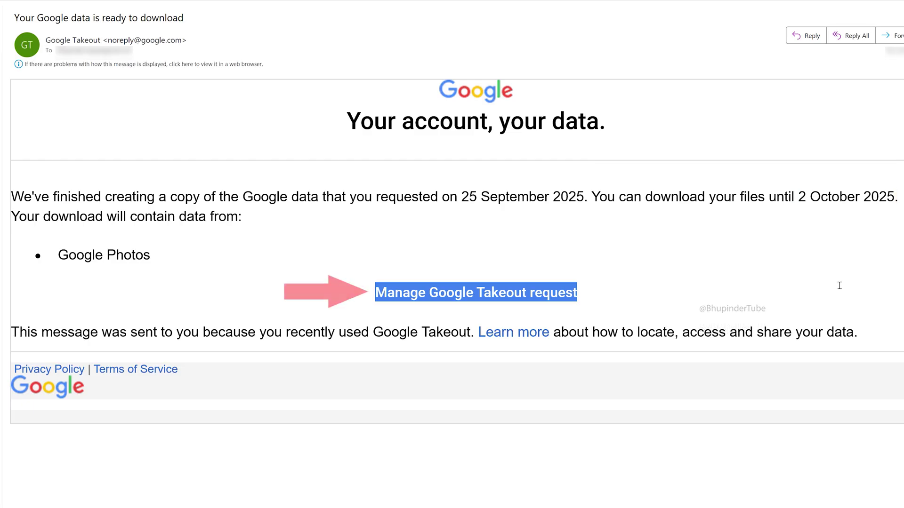
right_click(457, 293)
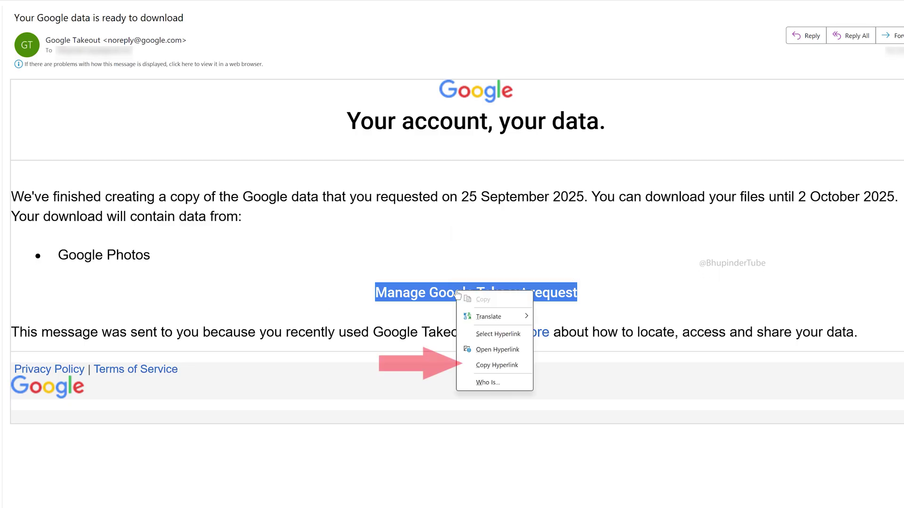
left_click(497, 366)
Step: Paste the Takeout link into the browser address bar and download Part 1 of the export
mouse_move(569, 499)
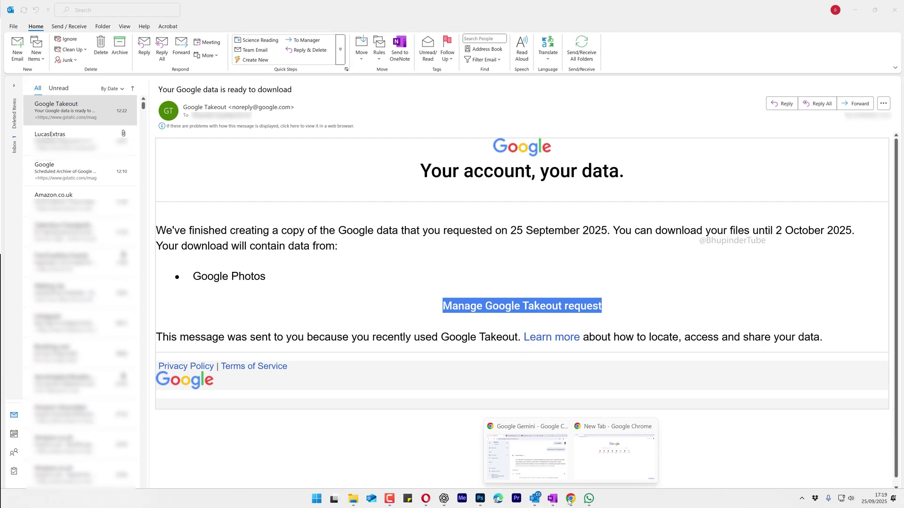
left_click(607, 454)
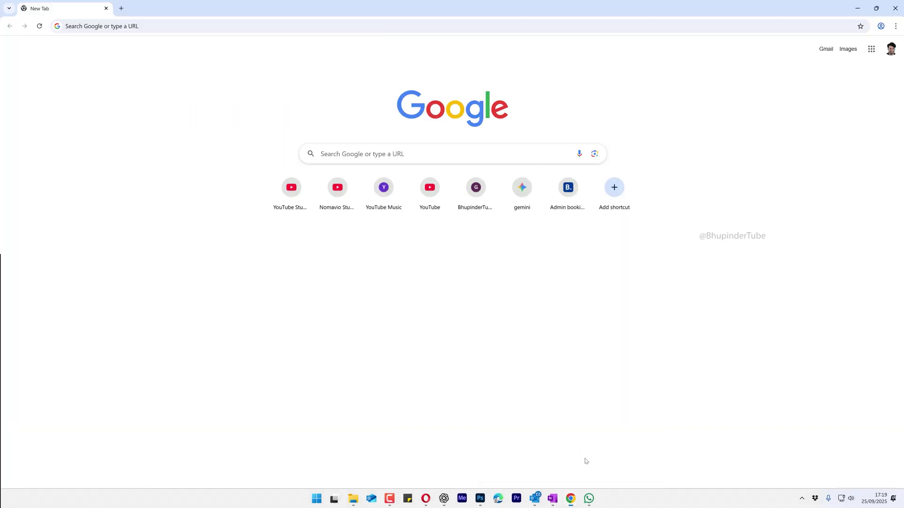
right_click(92, 26)
left_click(118, 98)
key("Return")
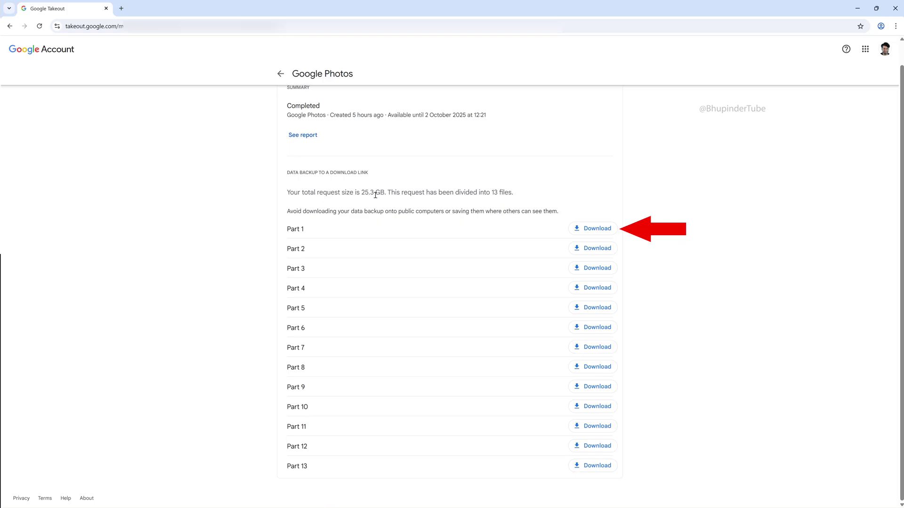
left_click(584, 236)
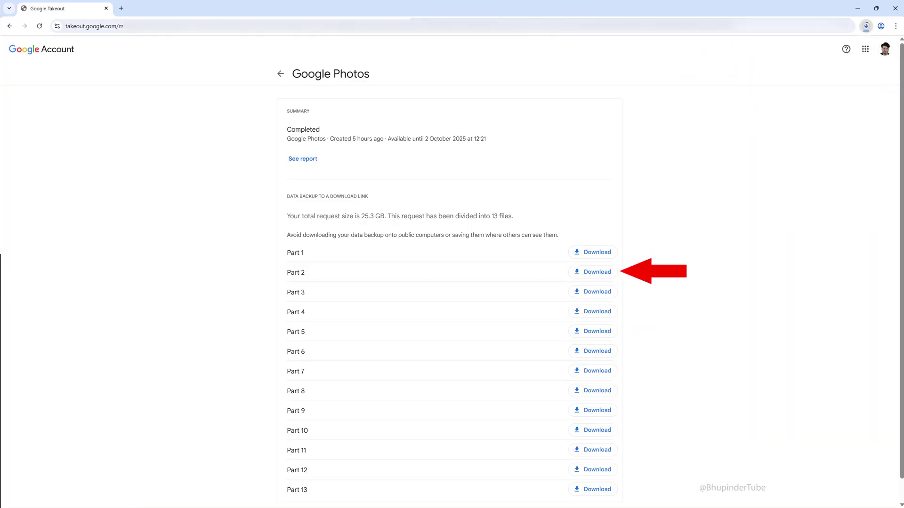
Step: Download Parts 2 through 13 and show the finished zips in the Downloads folder
left_click(578, 277)
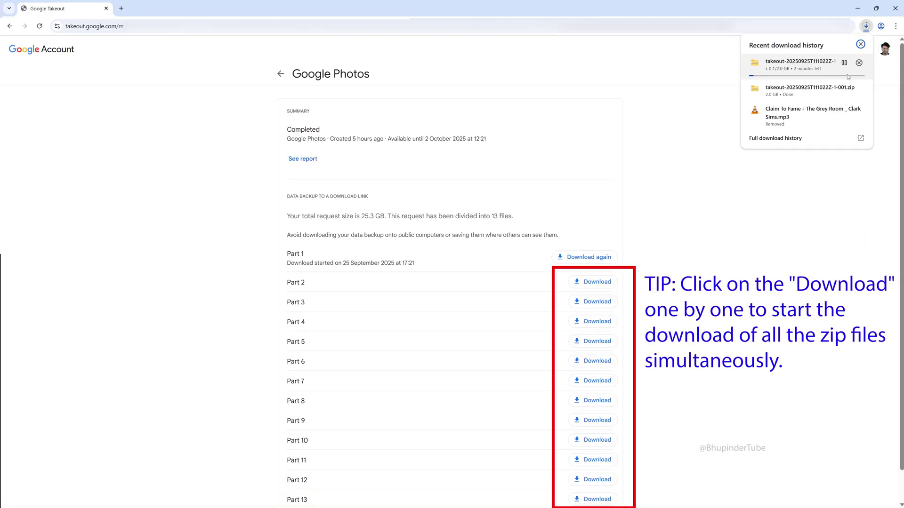
scroll(644, 308, "down", 2)
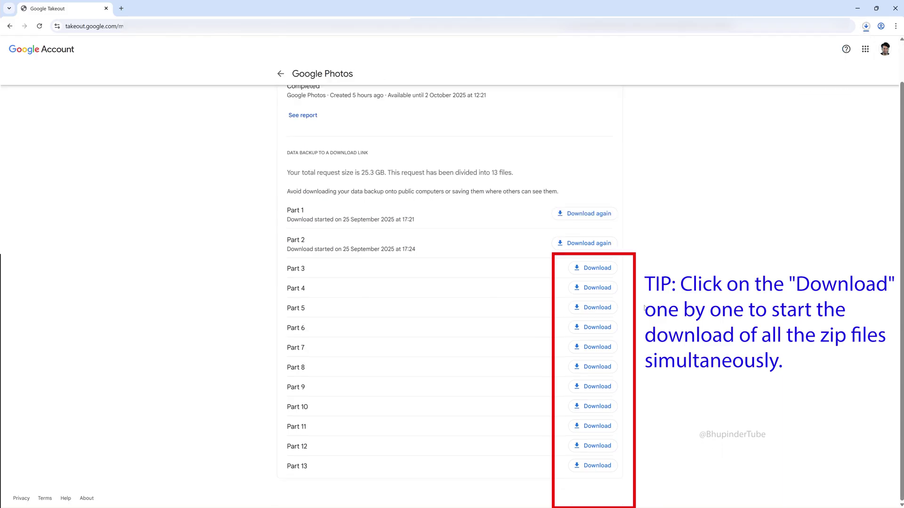
left_click(600, 293)
left_click(594, 324)
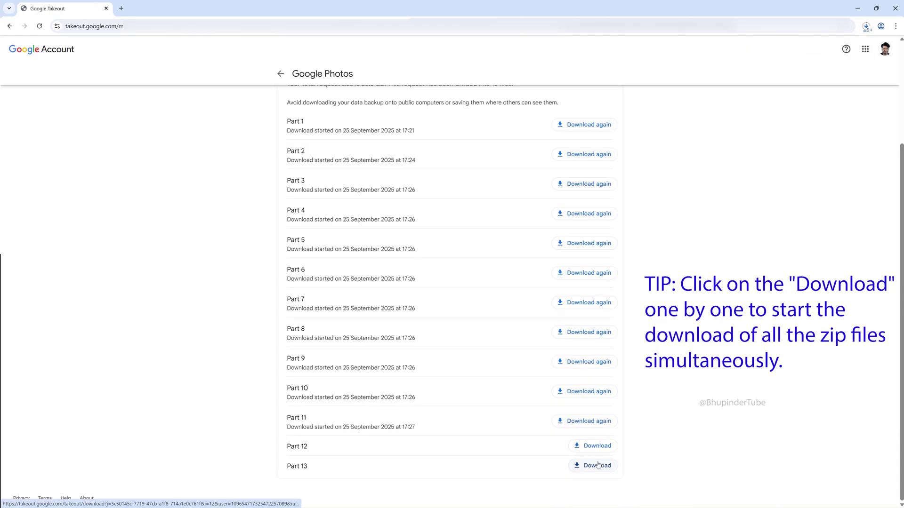
left_click(592, 465)
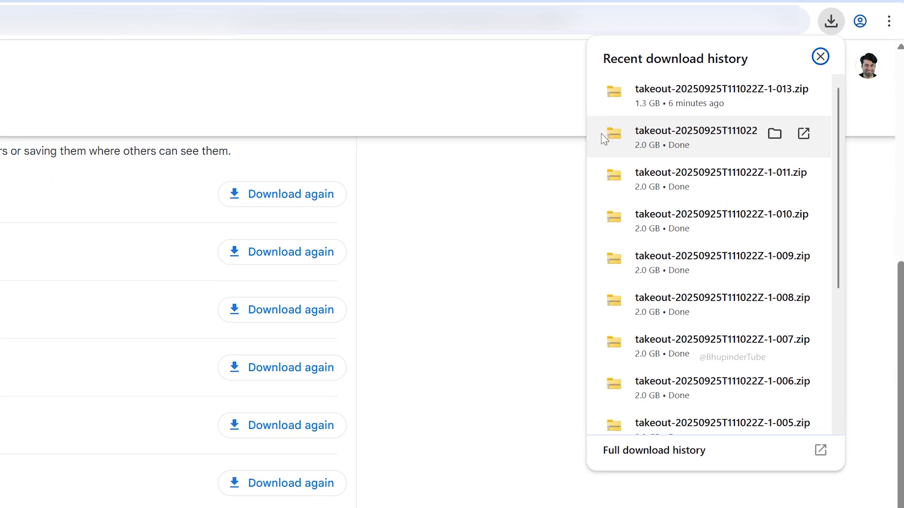
scroll(818, 284, "down", 5)
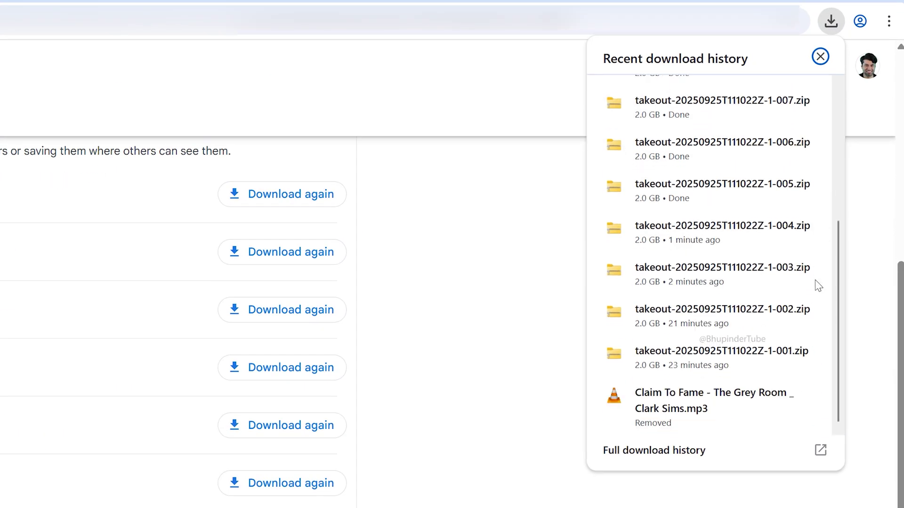
scroll(740, 354, "up", 5)
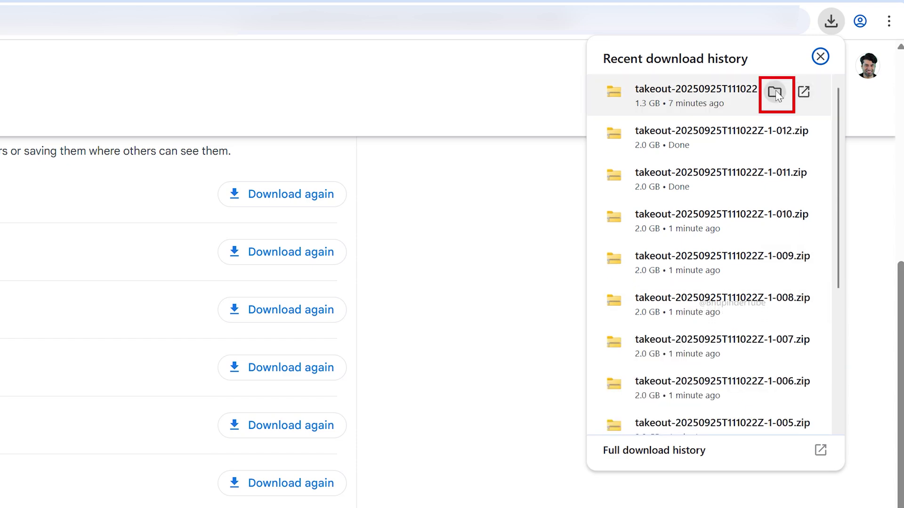
left_click(775, 93)
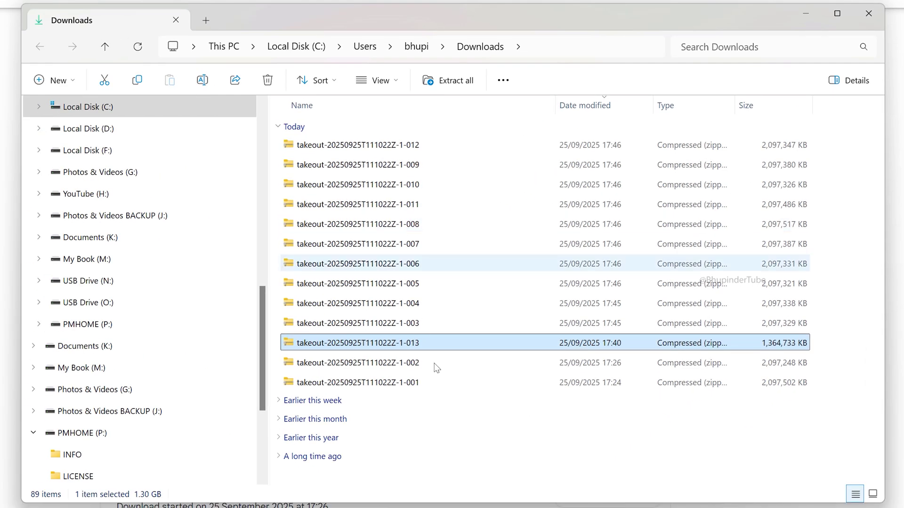
Step: Select all 13 takeout-20250925T111022Z zips in the Today group, totalling 25.3 GB
left_click(423, 383)
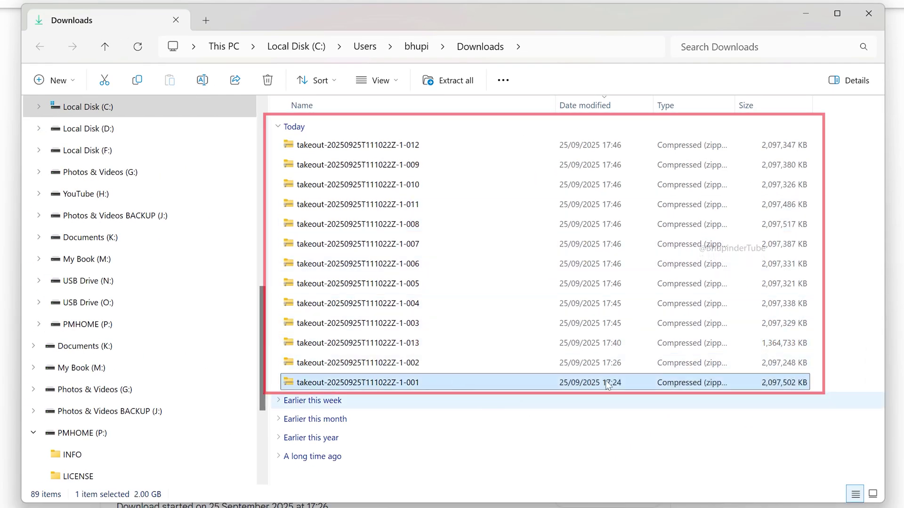
left_click_drag(857, 135, 360, 390)
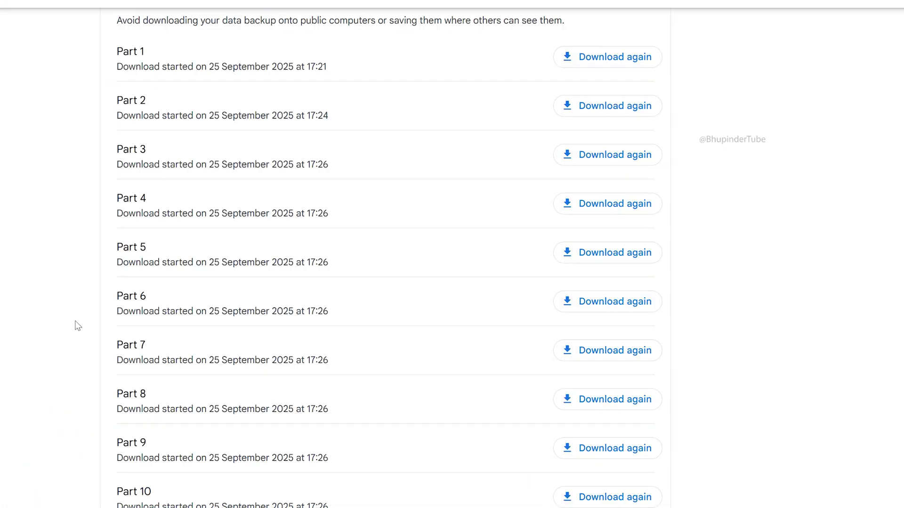
scroll(194, 242, "up", 5)
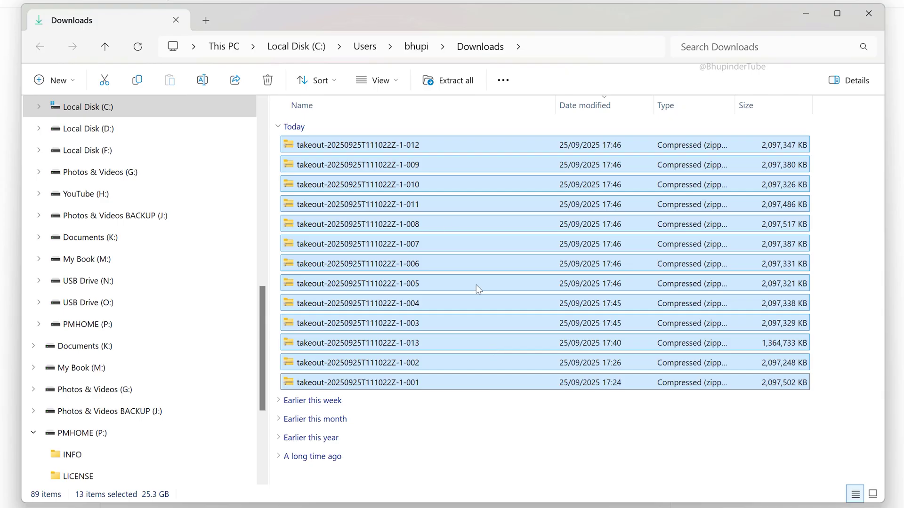
double_click(383, 384)
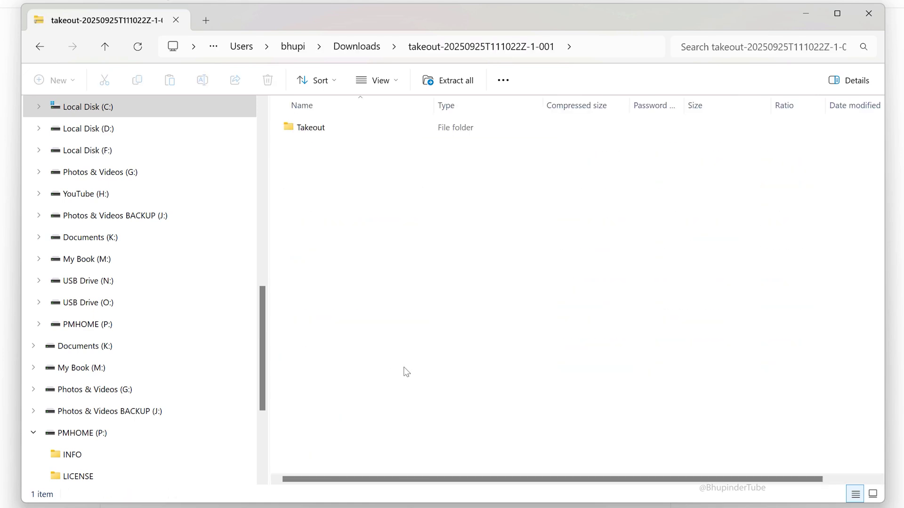
double_click(311, 135)
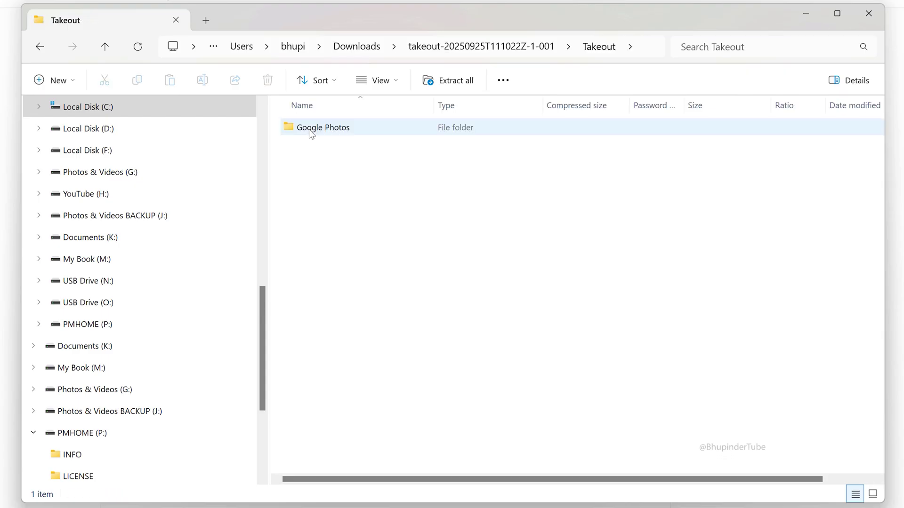
double_click(310, 135)
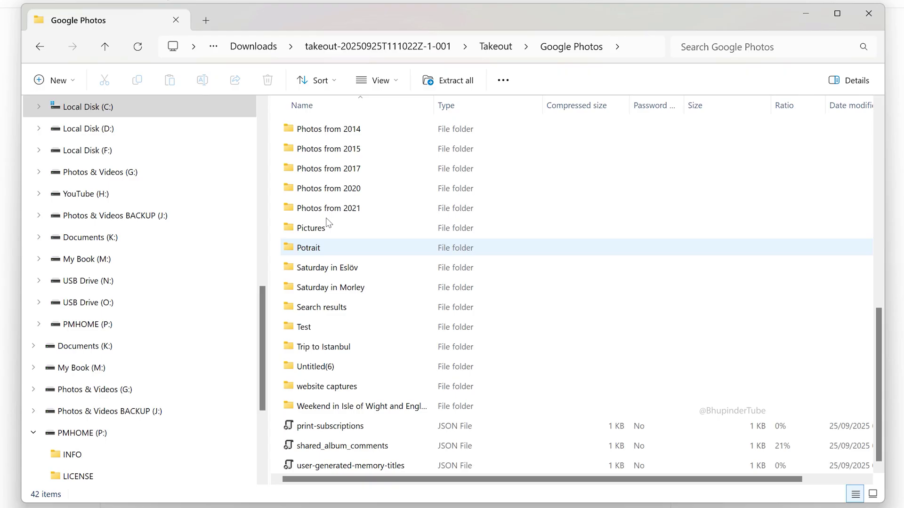
double_click(328, 208)
double_click(307, 247)
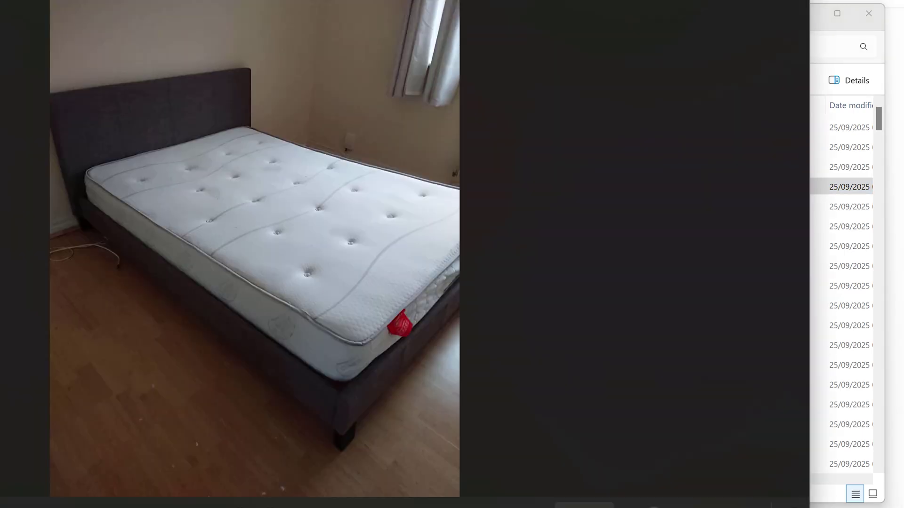
key("alt+F4")
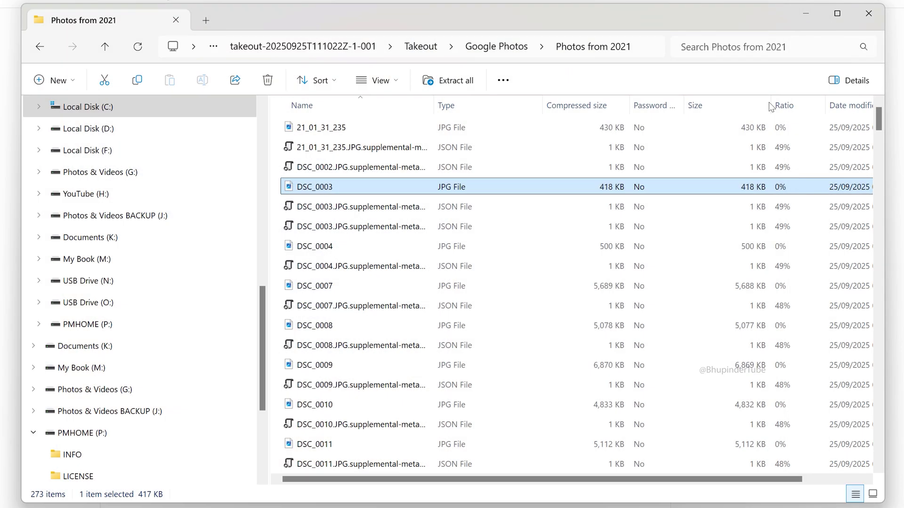
left_click(334, 46)
left_click(355, 47)
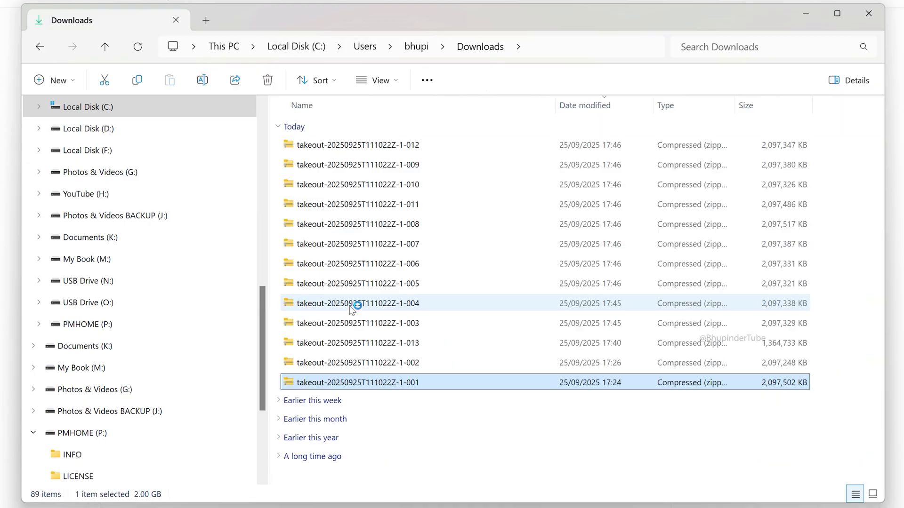
Step: Extract all contents of the first takeout zip
right_click(365, 382)
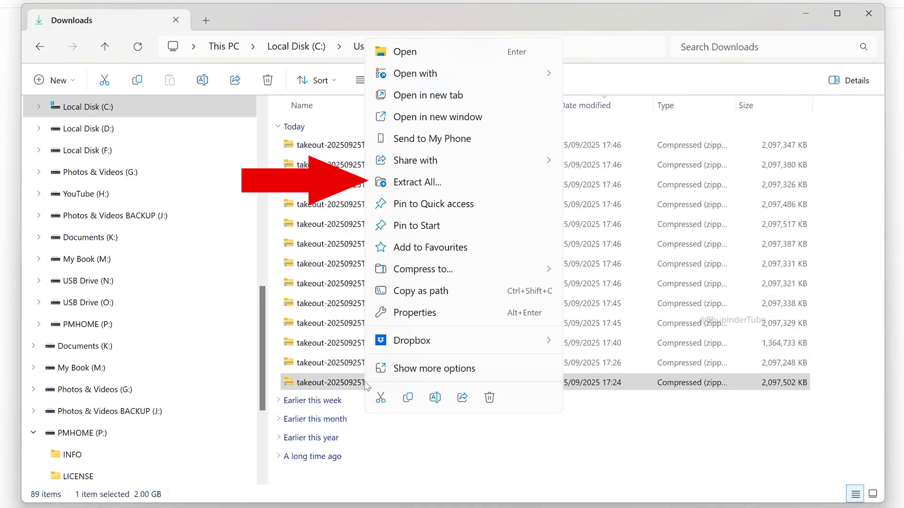
left_click(466, 187)
left_click(523, 439)
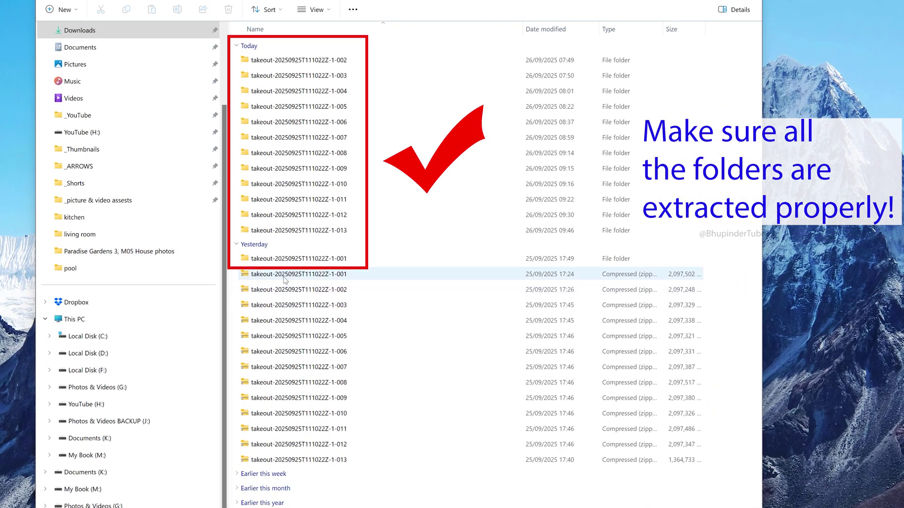
Step: Select all thirteen takeout zip files and move them to the Recycle Bin
left_click(284, 276)
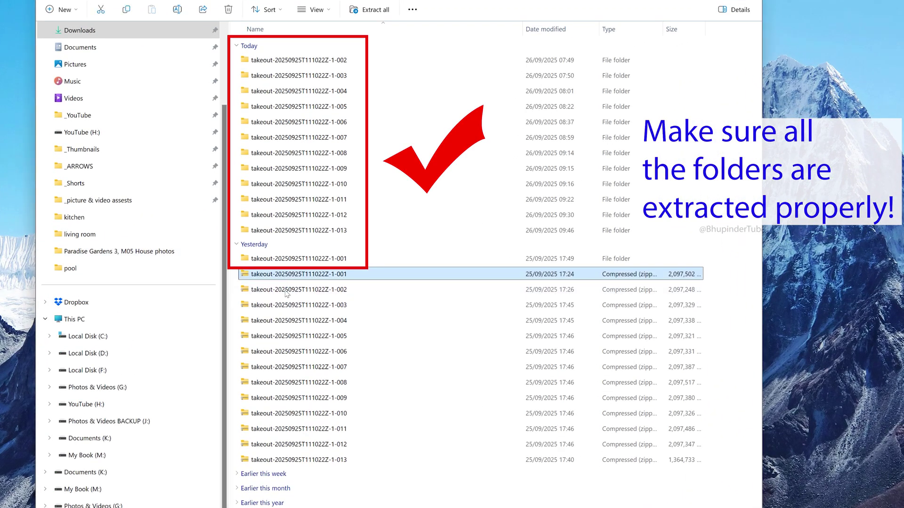
left_click(296, 460, "shift")
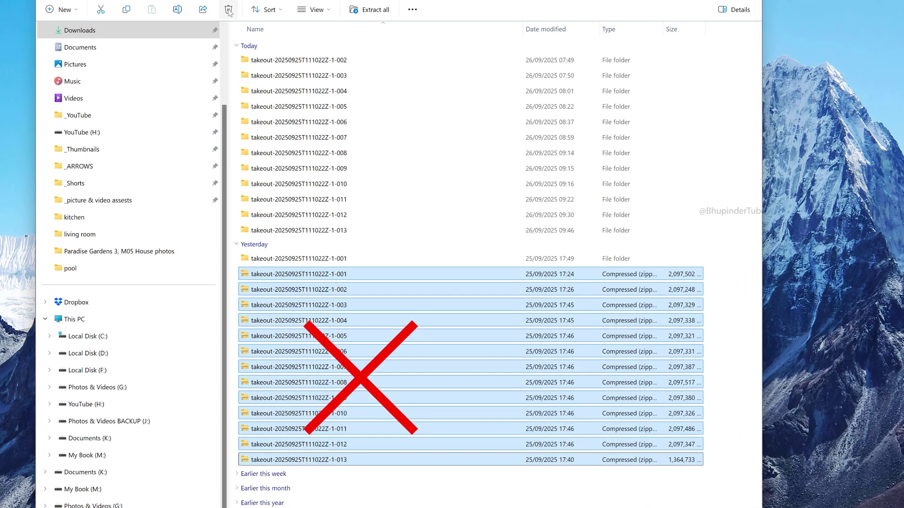
left_click(228, 10)
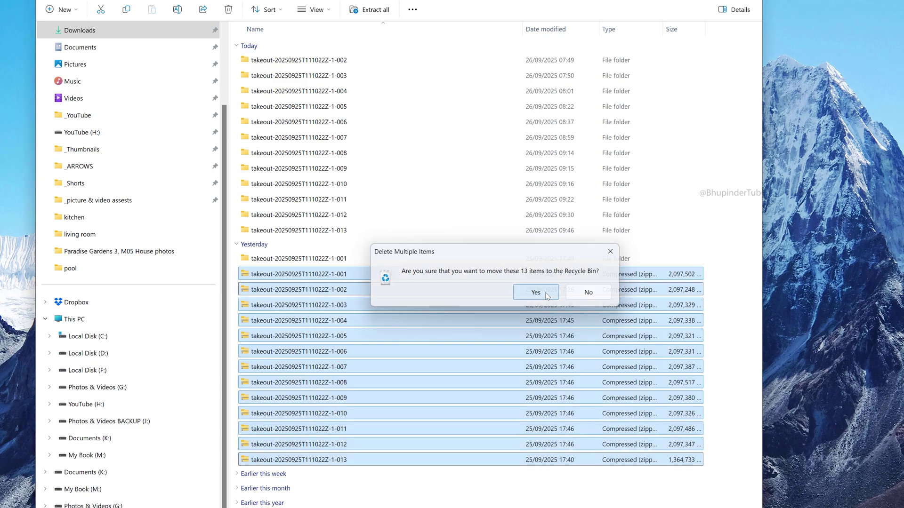
left_click(531, 293)
Step: Open Takeout > Google Photos > Photos from 2018 inside takeout-20250925T111022Z-1-002
double_click(290, 71)
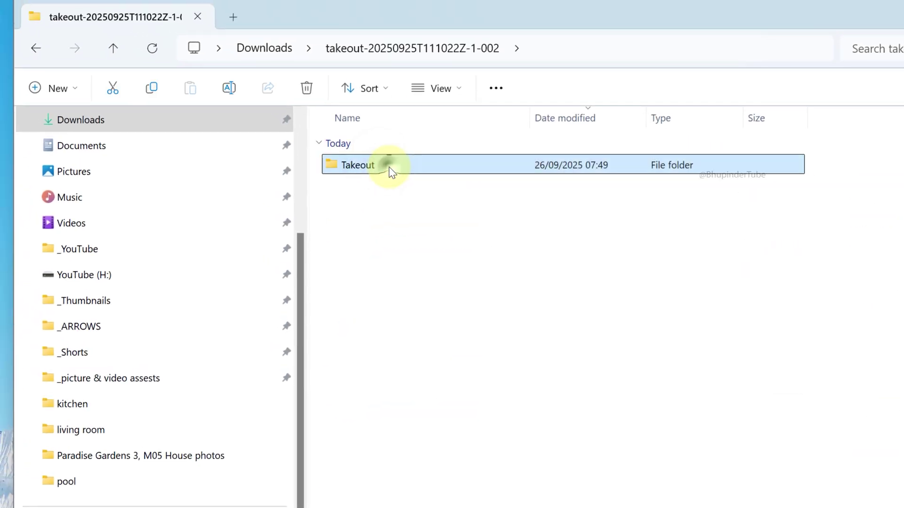
double_click(295, 70)
double_click(388, 166)
double_click(437, 168)
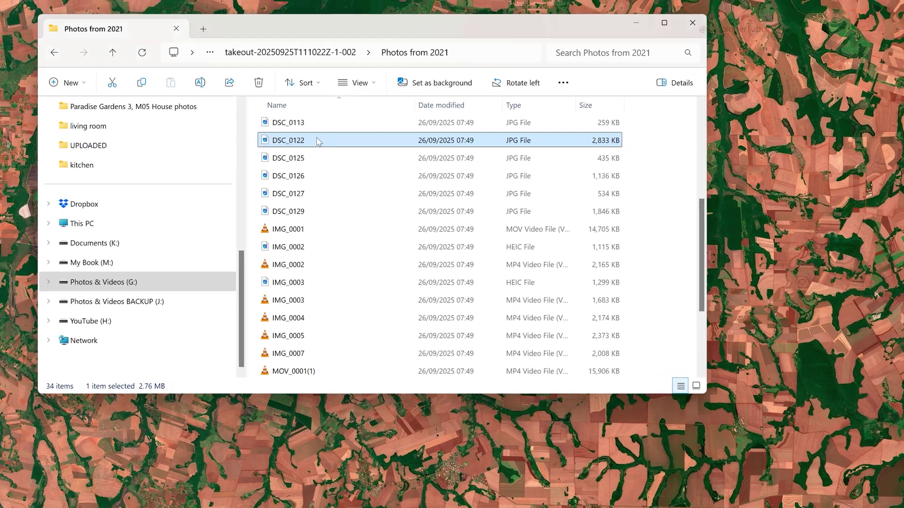
Step: Check DSC_0122's detailed metadata, then delete the 53 supplemental-metadata JSON files
right_click(317, 142)
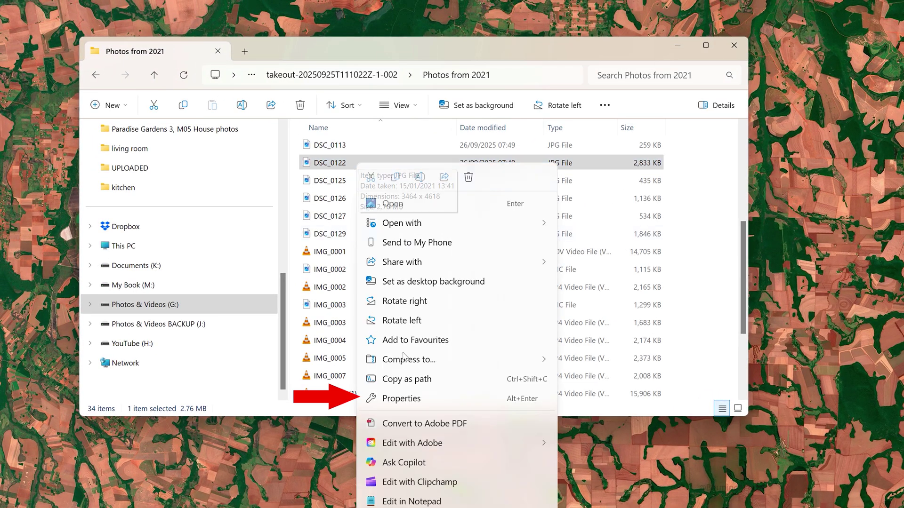
left_click(438, 400)
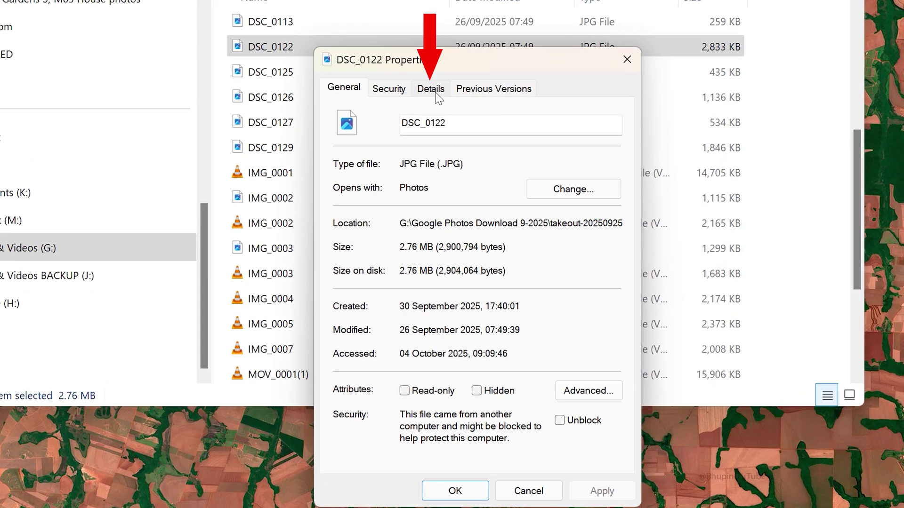
left_click(442, 190)
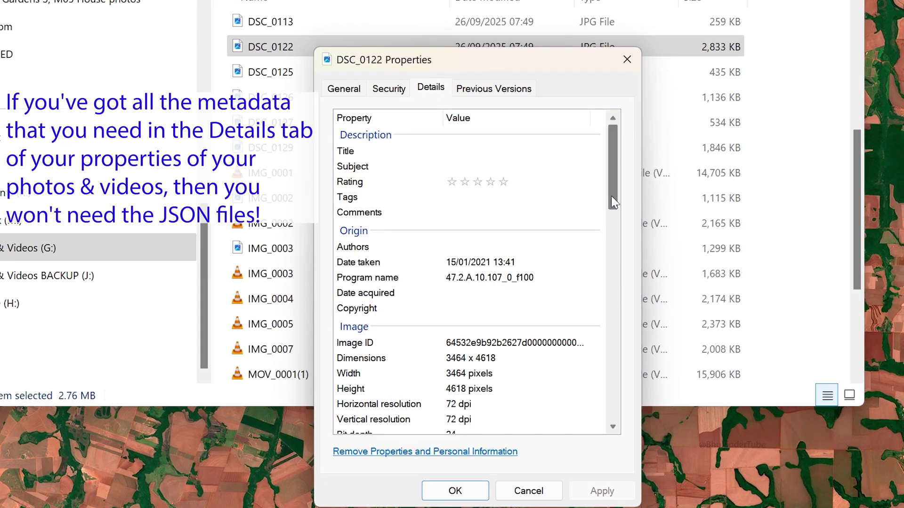
left_click_drag(617, 203, 615, 283)
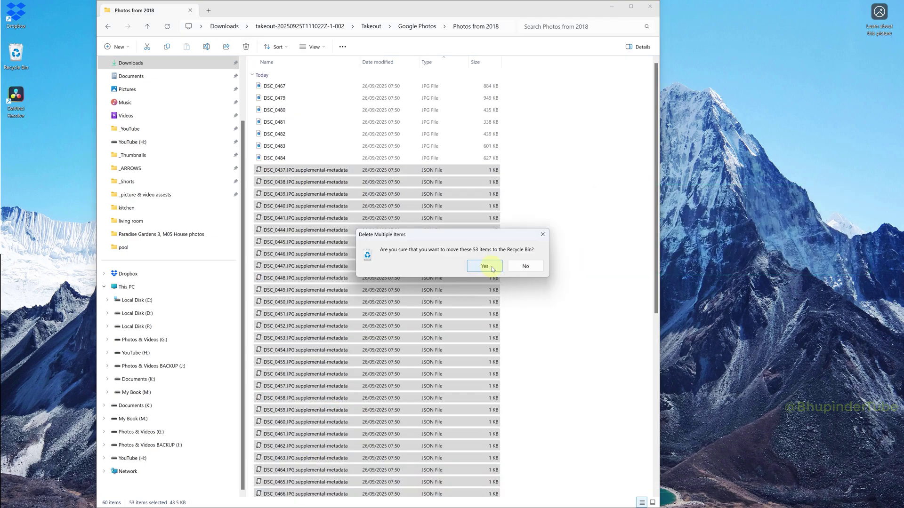
left_click(493, 266)
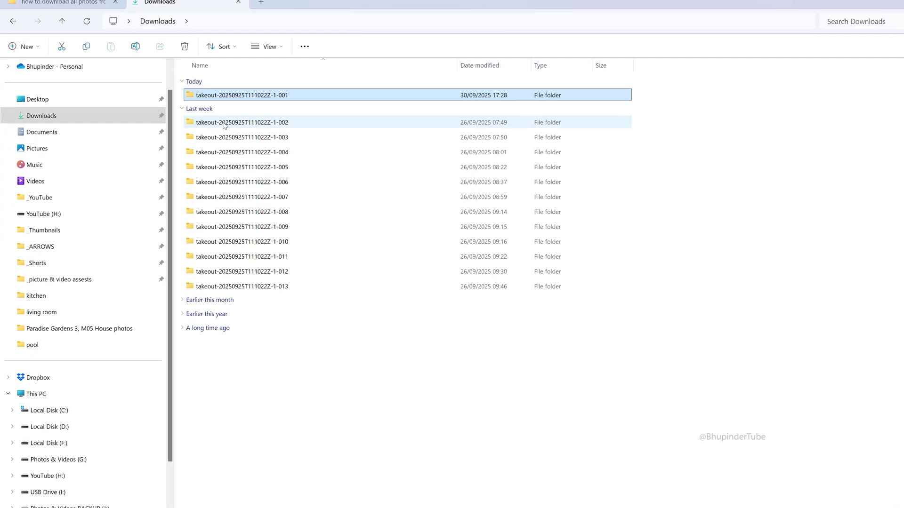
Step: Move the seven Photos from year folders up into the takeout folder itself
double_click(330, 168)
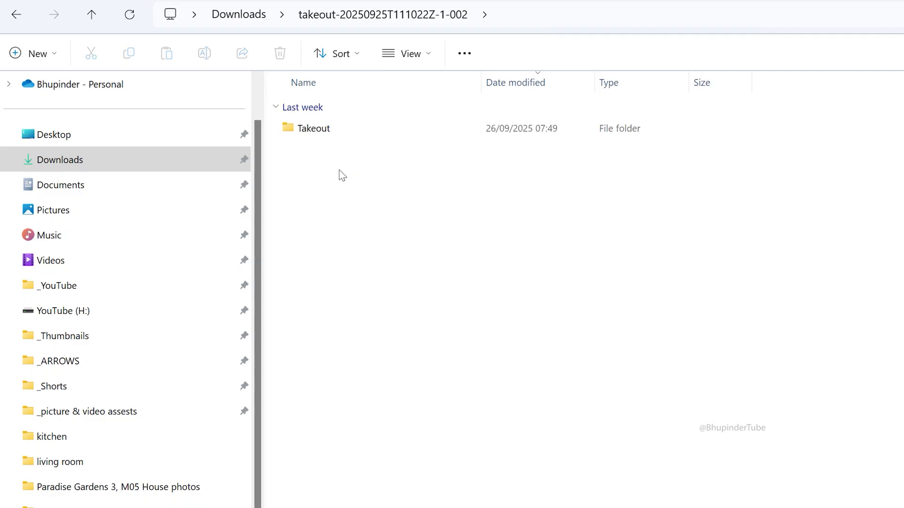
double_click(320, 132)
double_click(322, 135)
left_click_drag(388, 349, 312, 119)
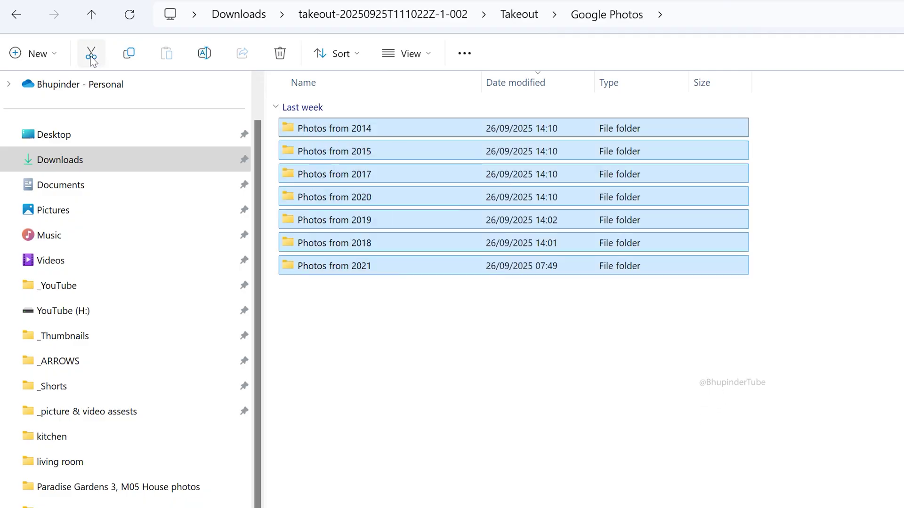
left_click(352, 21)
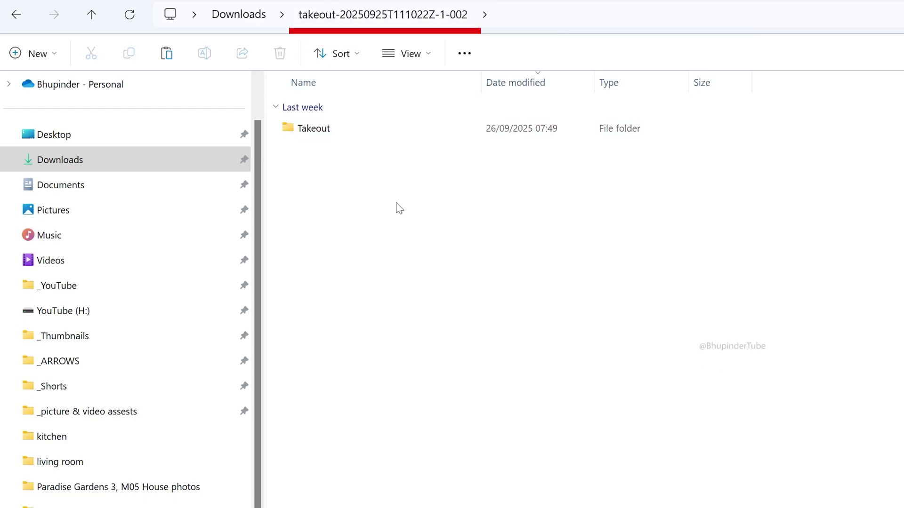
left_click(173, 59)
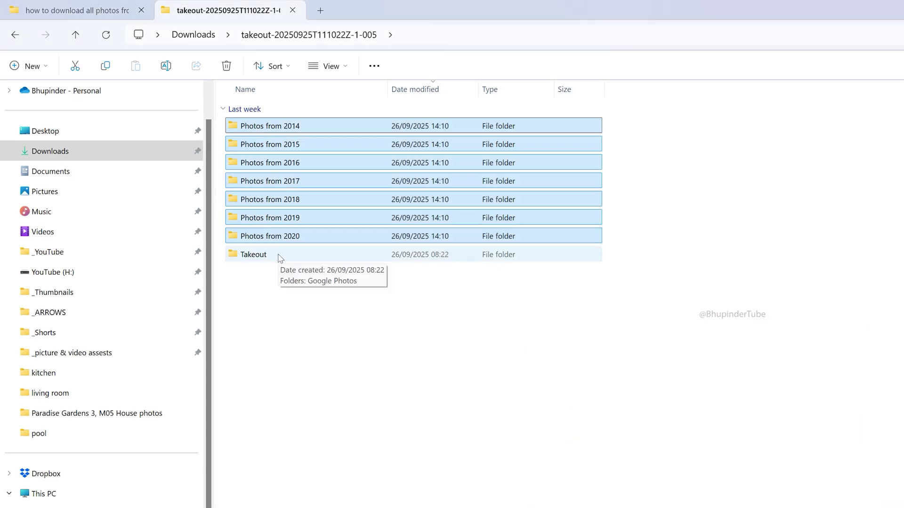
Step: Confirm the leftover Takeout folder is empty, delete it, and return to Downloads
left_click(344, 291)
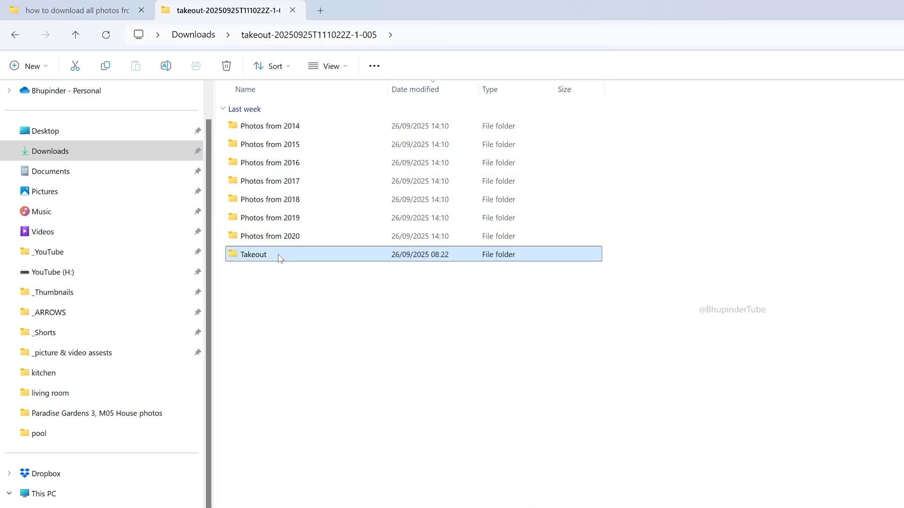
double_click(279, 258)
double_click(278, 128)
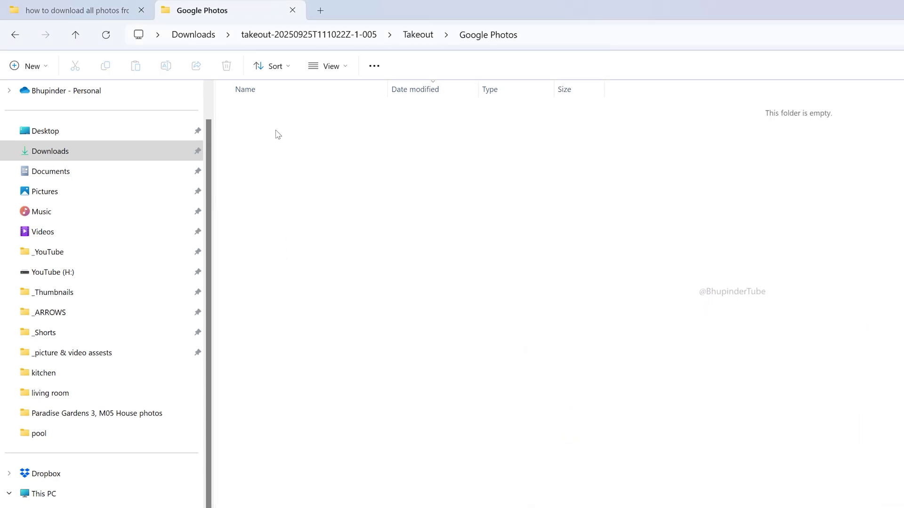
key("alt+Up")
key("alt+Up")
left_click(230, 71)
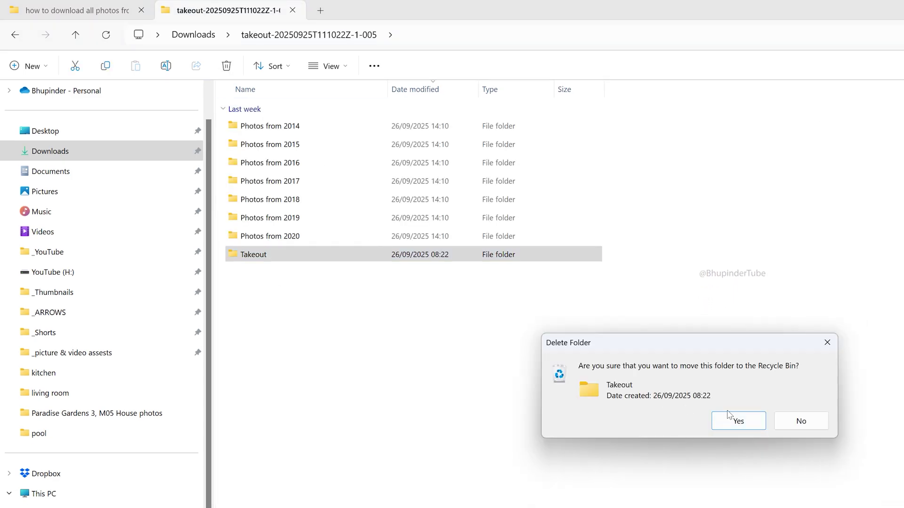
left_click(752, 427)
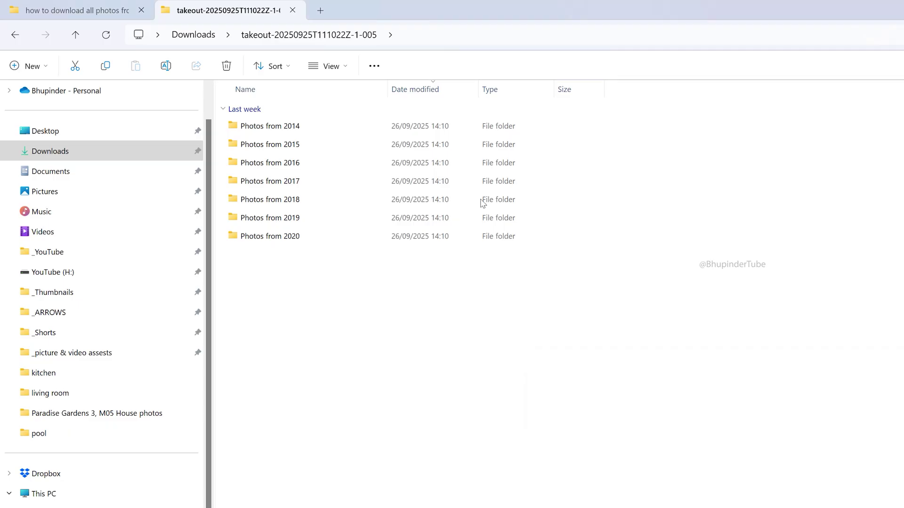
left_click(189, 36)
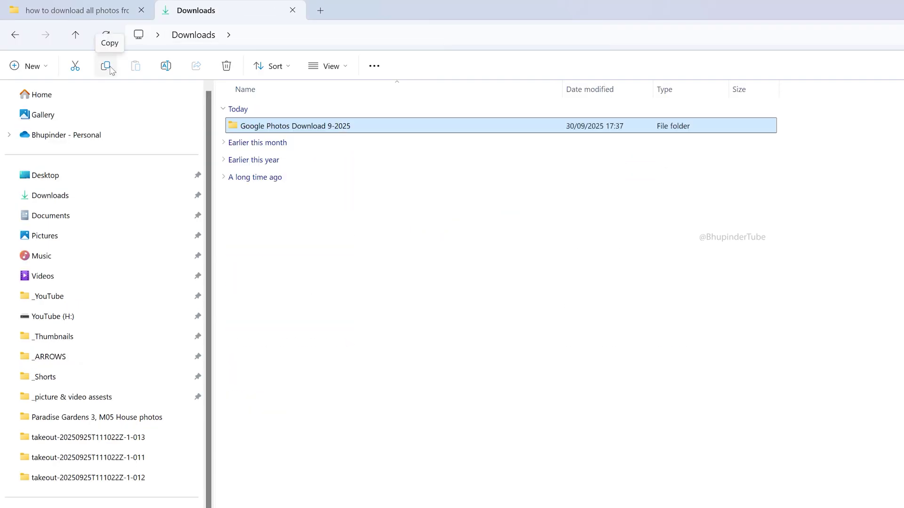
Step: Copy Google Photos Download 9-2025 to G:, then open DSC_0128 from Photos from 2019 to verify
left_click(108, 67)
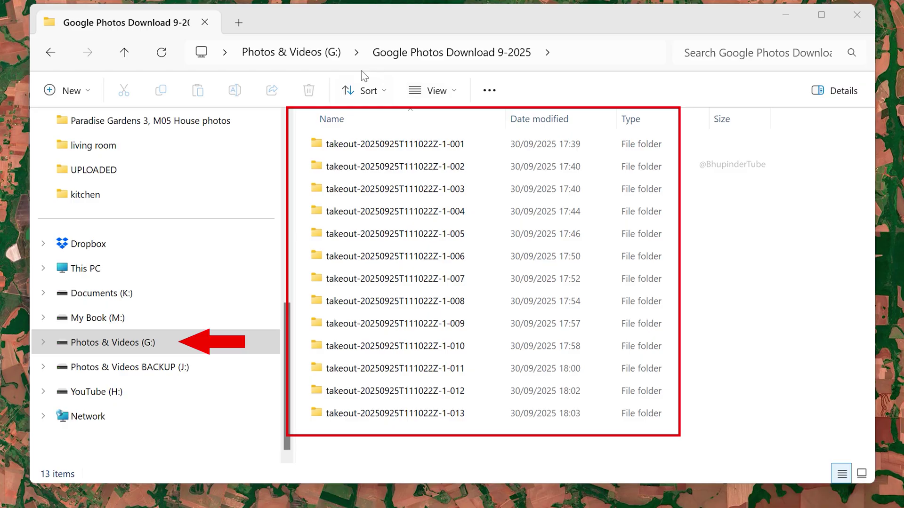
double_click(471, 165)
left_click(432, 237)
double_click(432, 236)
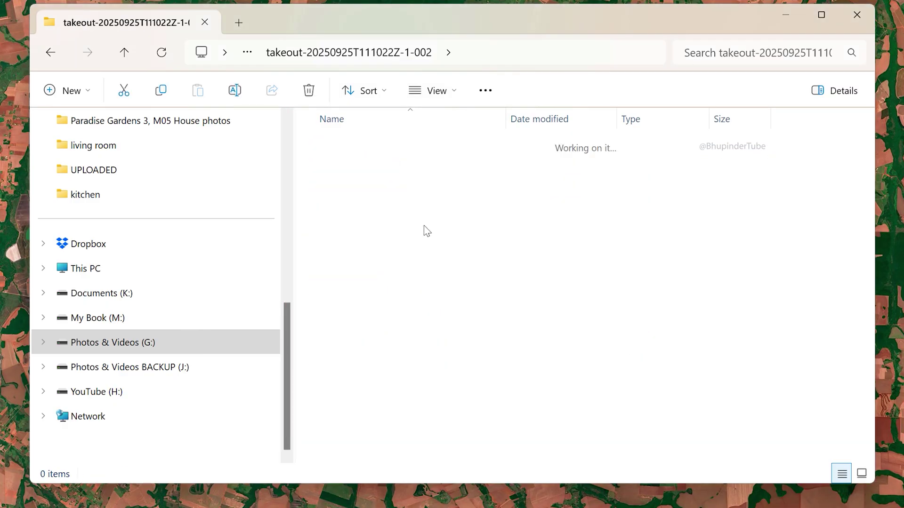
left_click(371, 166)
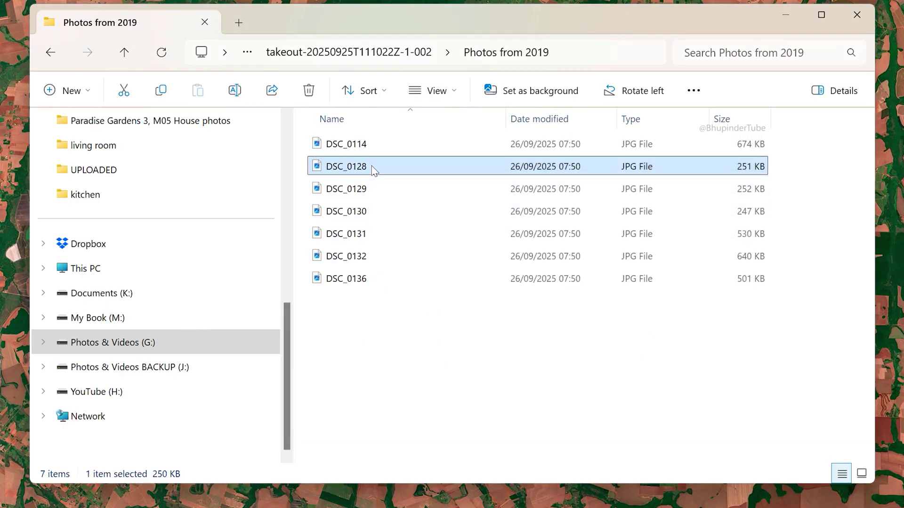
double_click(371, 166)
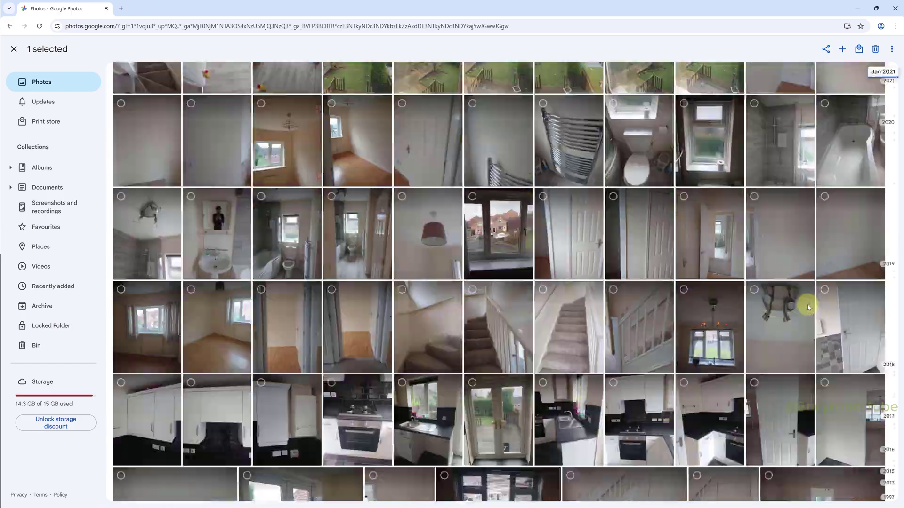
scroll(806, 304, "down", 20)
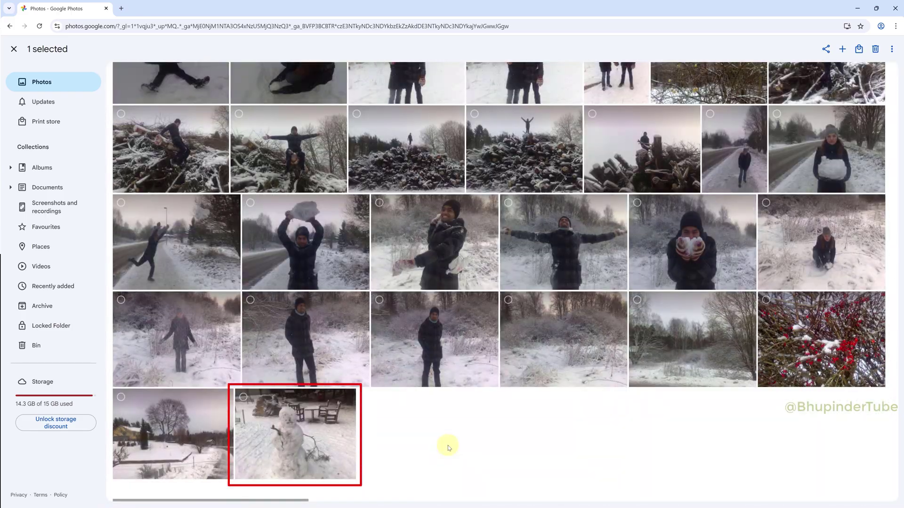
Step: Select all 6329 photos through the snowman picture, move them to the bin, and reload
left_click(277, 418, "shift")
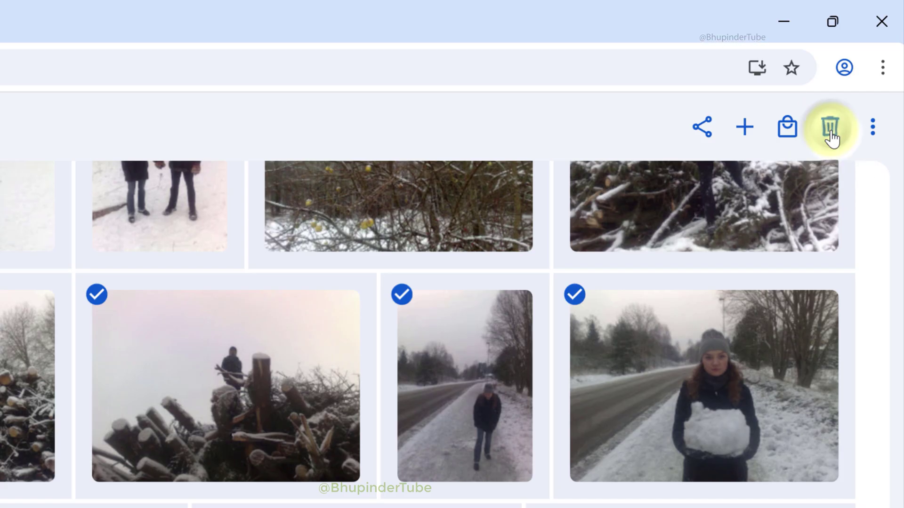
left_click(875, 49)
left_click(856, 162)
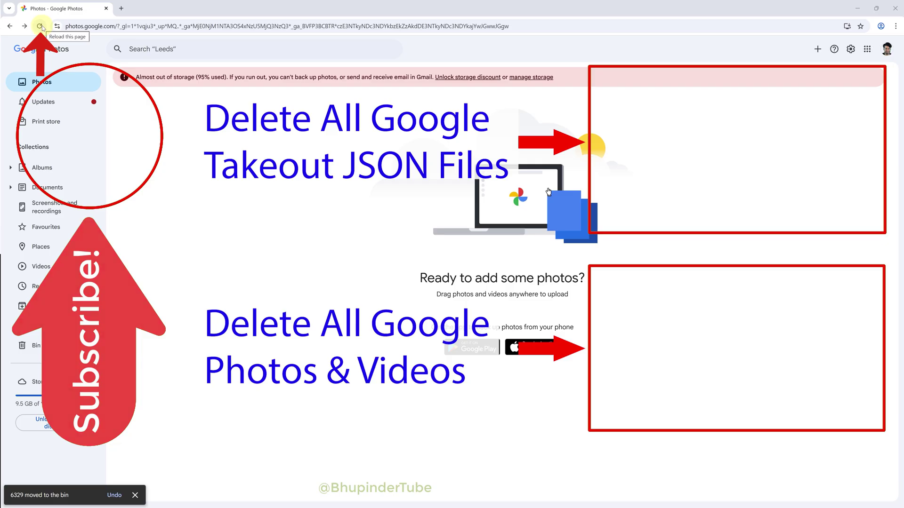
left_click(41, 26)
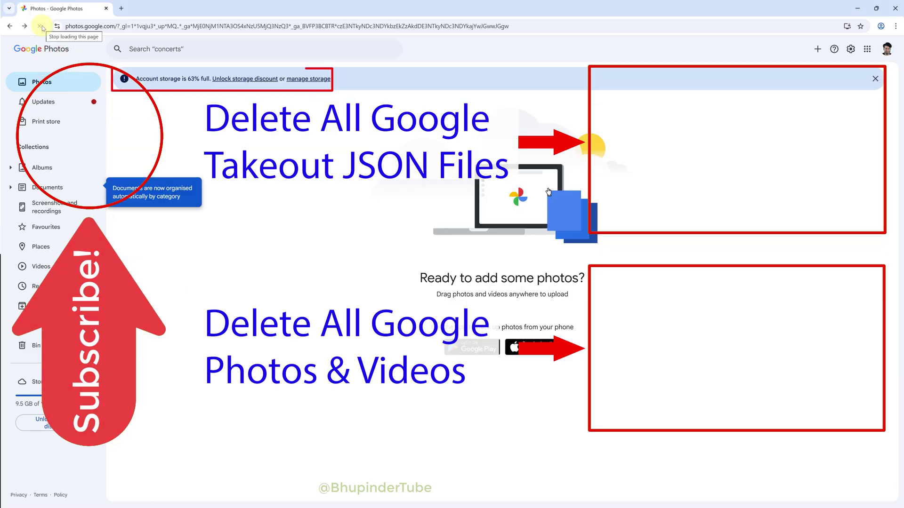